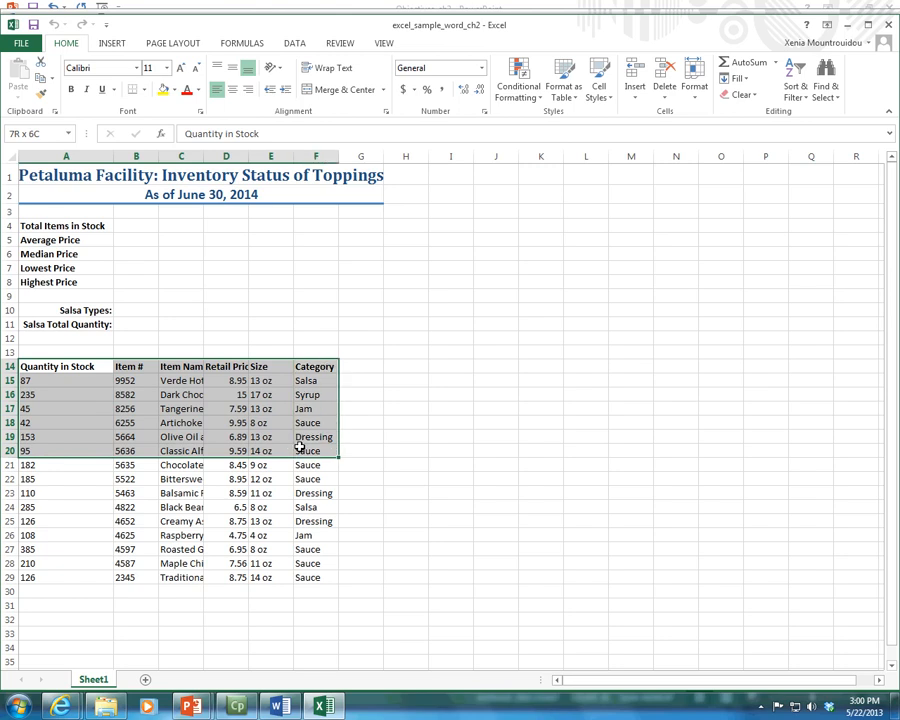
Copy the selected inventory range A14:F20 from Excel and paste it as text only into the blank Word document.
key(ctrl+c)
key(alt+Tab)
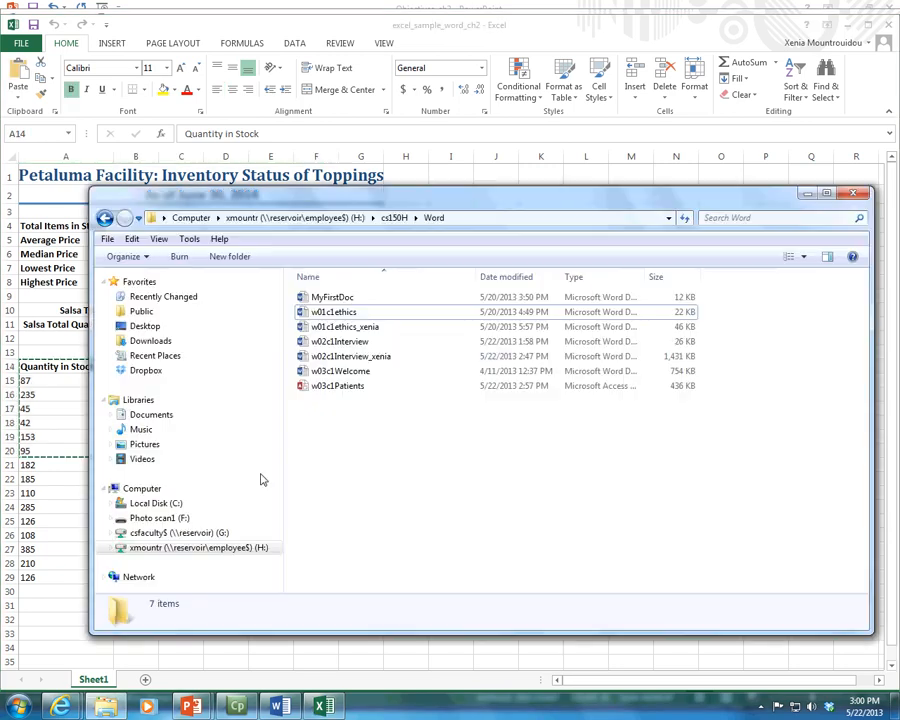
click(290, 706)
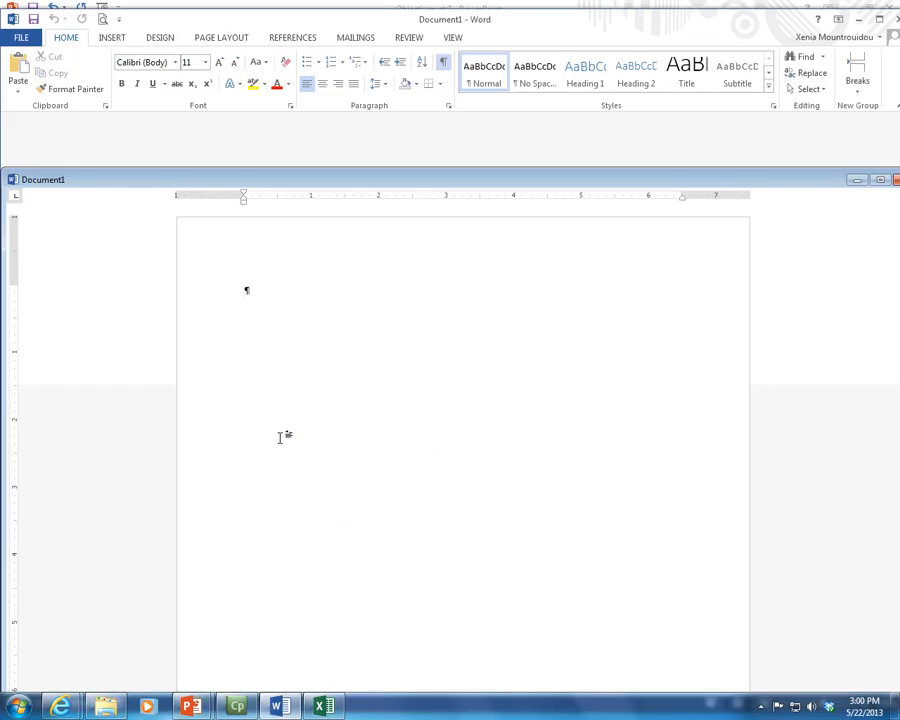
click(17, 88)
click(121, 128)
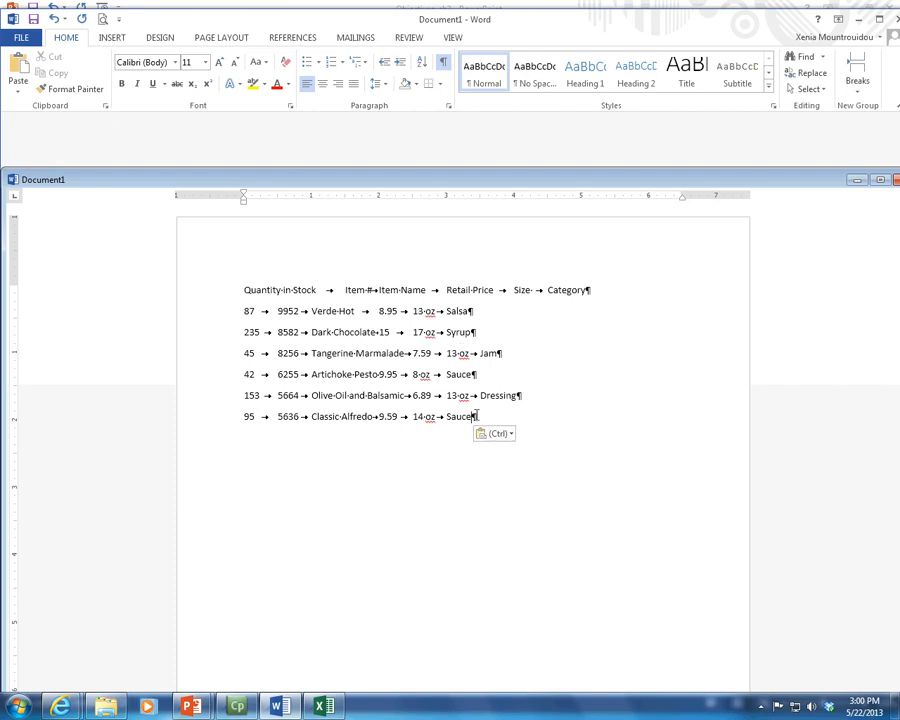
Convert all the pasted tab-separated inventory text, from the heading line to the Classic Alfredo line, into a table.
drag(243, 289, 468, 420)
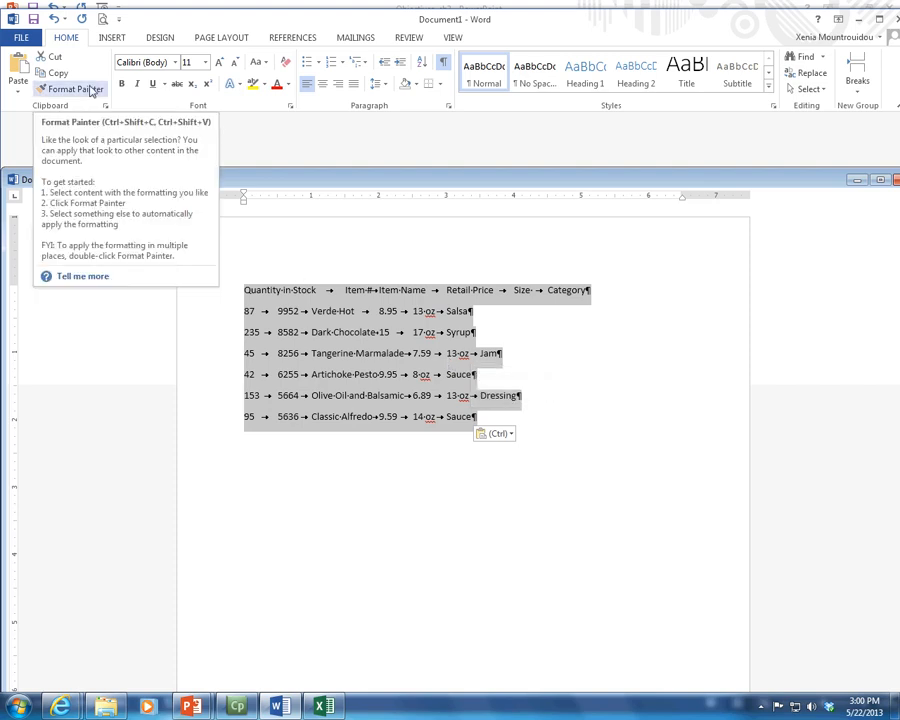
click(110, 37)
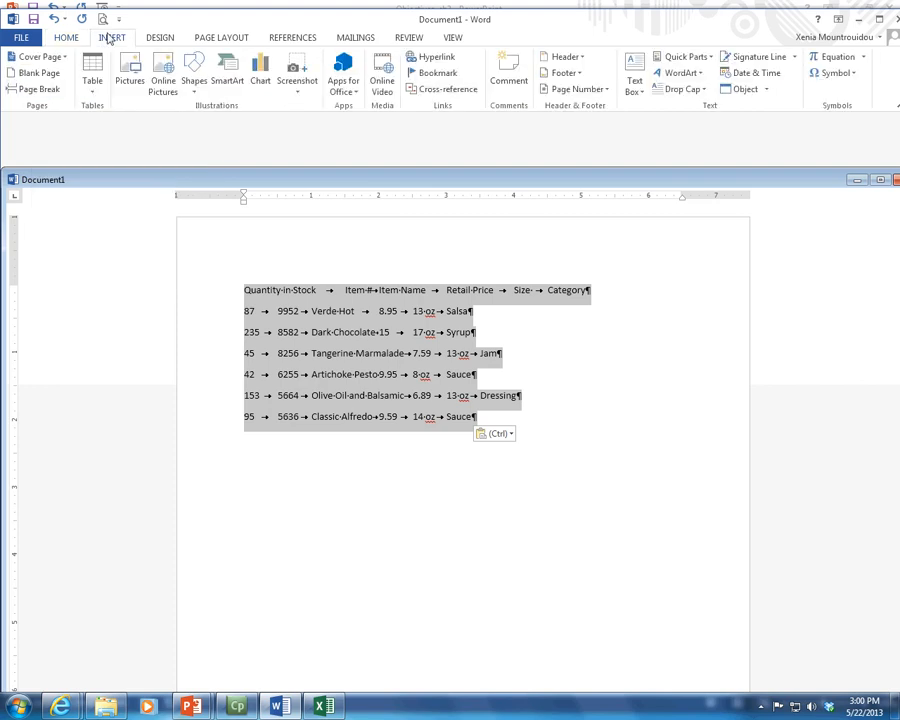
click(93, 92)
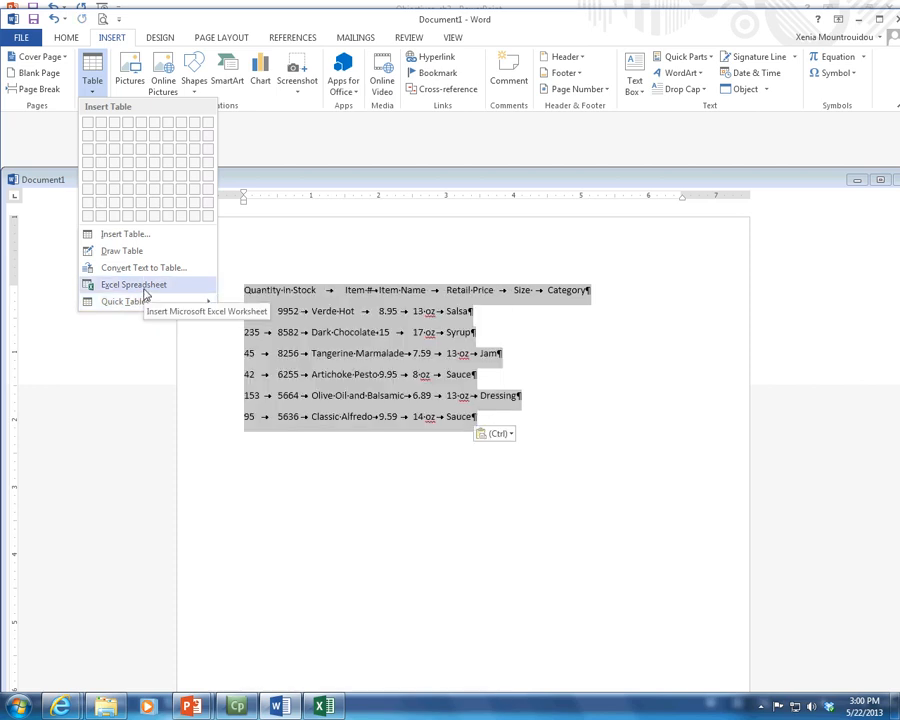
mouse_move(152, 308)
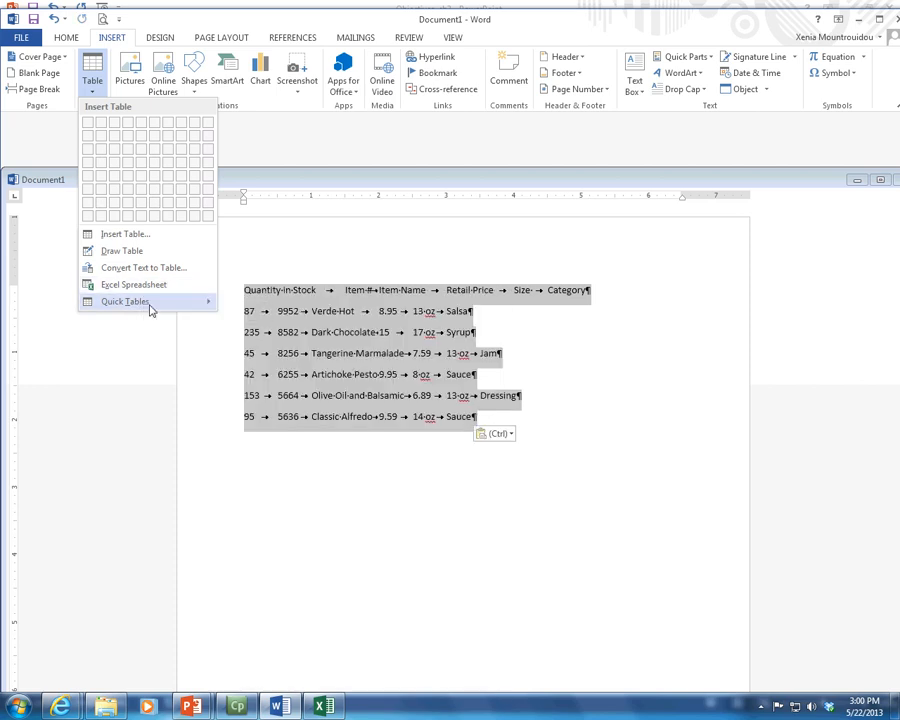
click(126, 236)
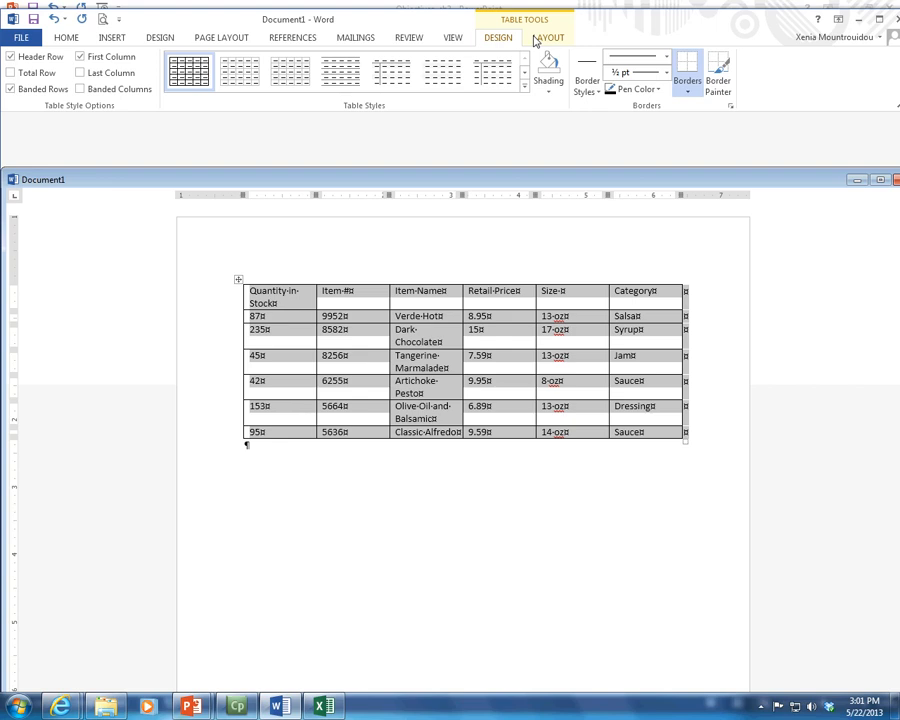
Apply the orange grid table style with a solid header row and banded rows to the inventory table.
click(538, 39)
click(508, 38)
click(537, 40)
click(490, 39)
click(525, 91)
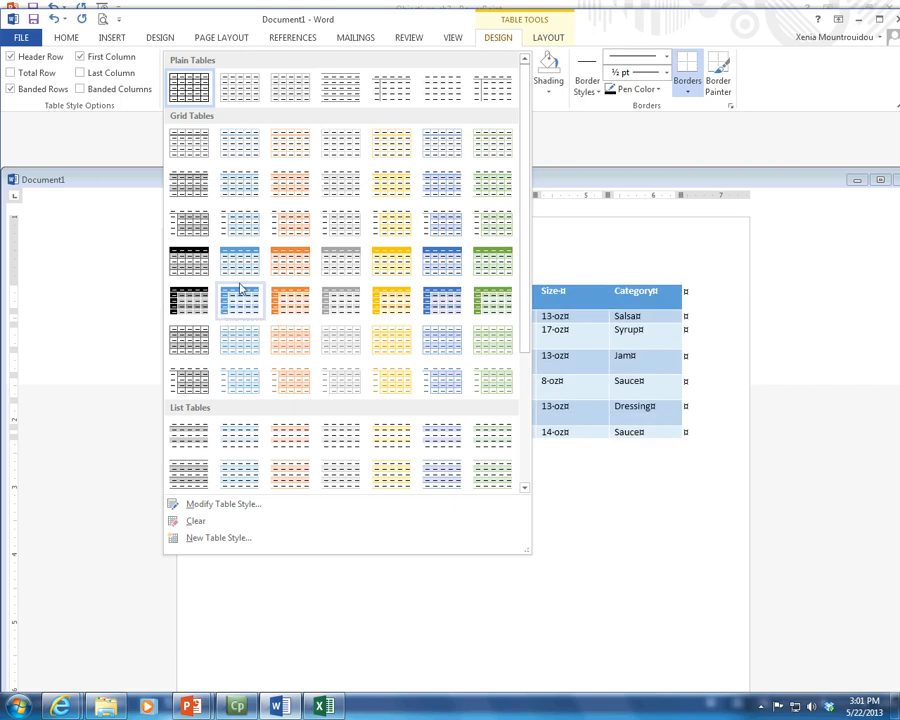
click(291, 262)
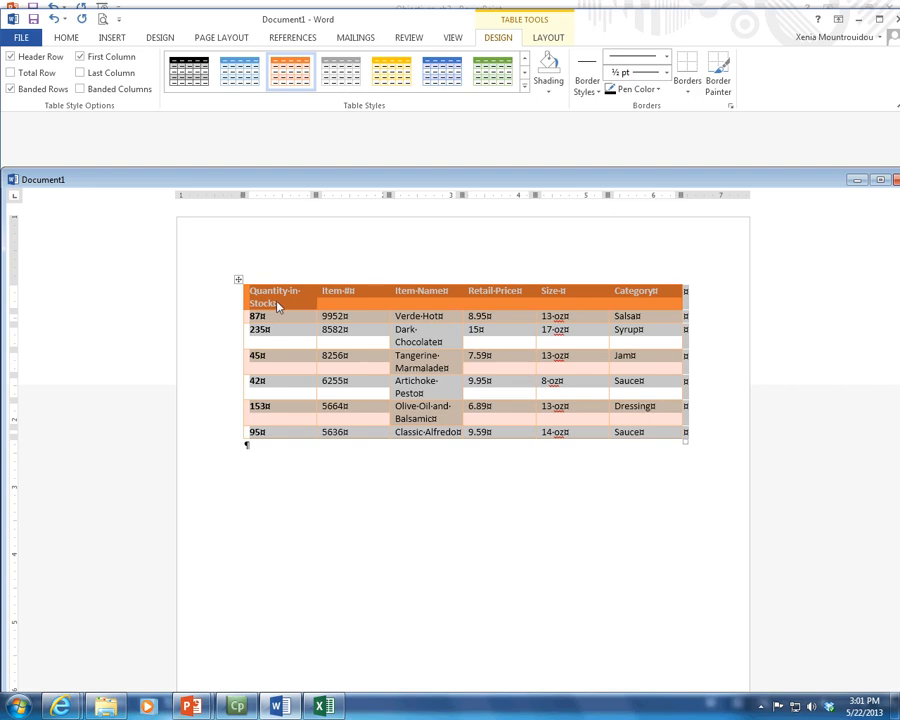
click(281, 340)
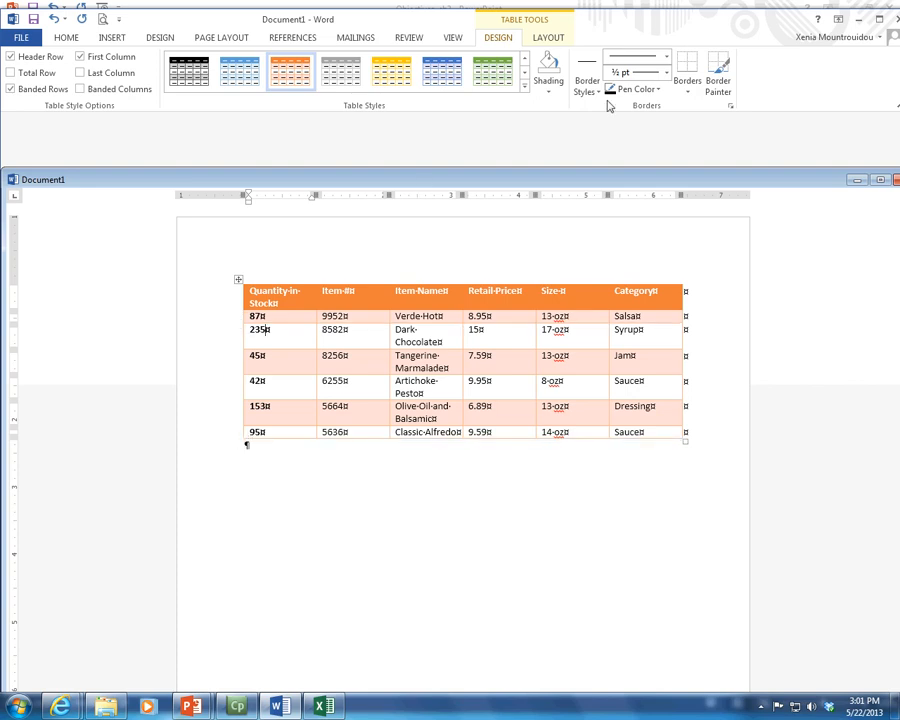
Set the border width to 3 pt for the table in Borders and Shading.
click(548, 93)
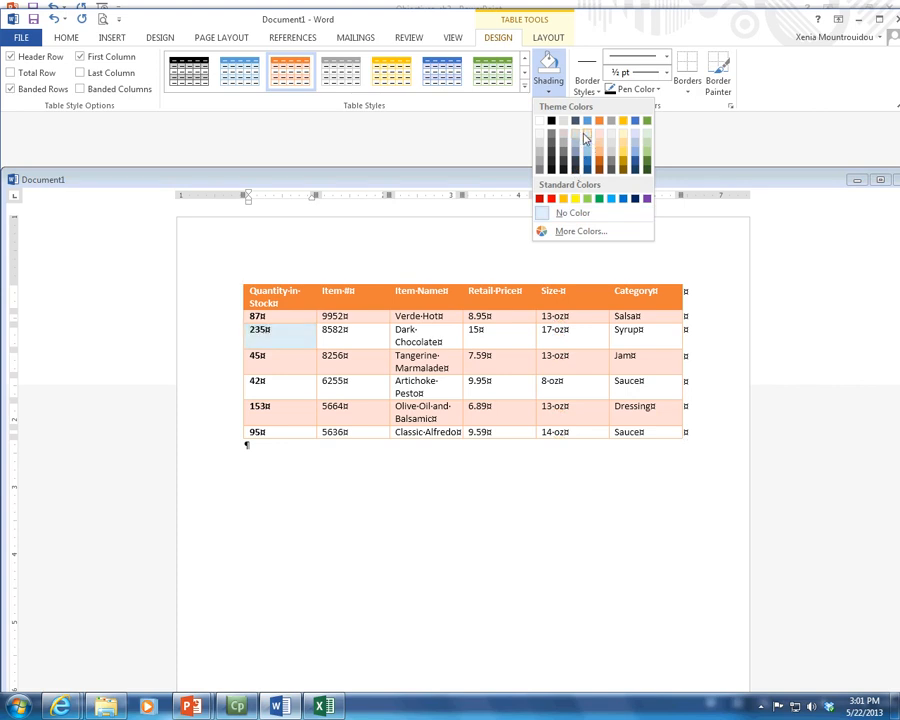
click(451, 384)
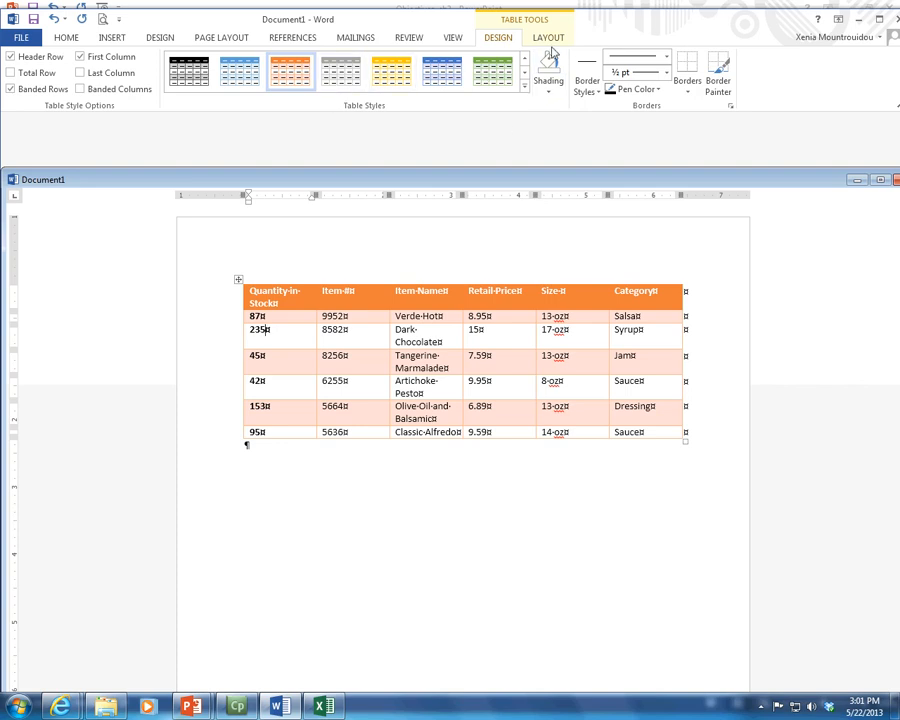
click(687, 91)
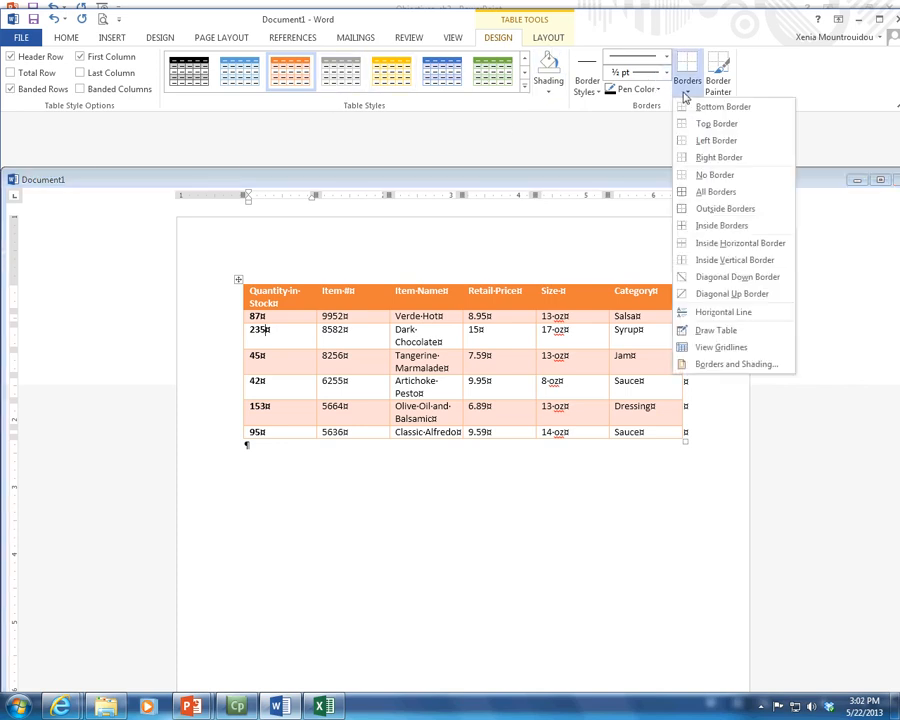
click(718, 364)
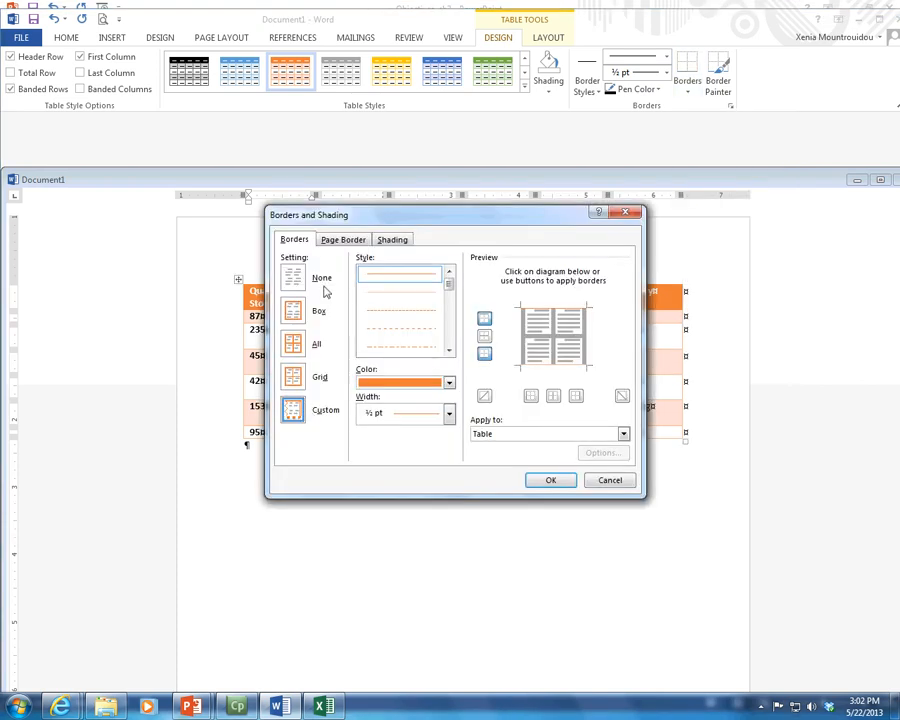
click(438, 416)
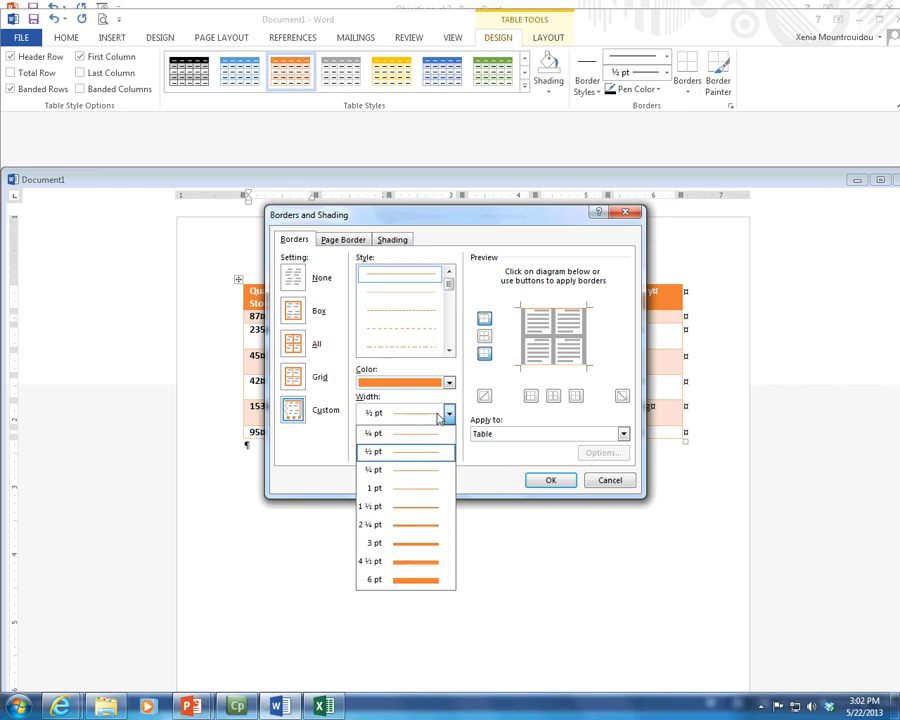
click(417, 546)
click(538, 482)
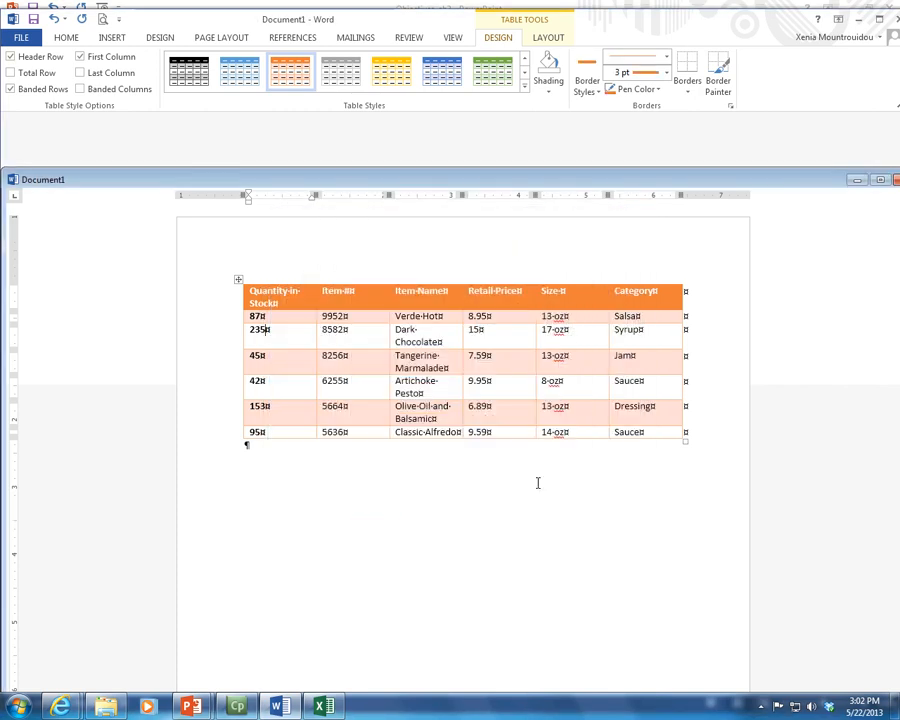
Try to paint 3 pt borders along the upper cells of the Quantity in Stock column with the Border Painter.
click(463, 366)
click(540, 330)
click(718, 74)
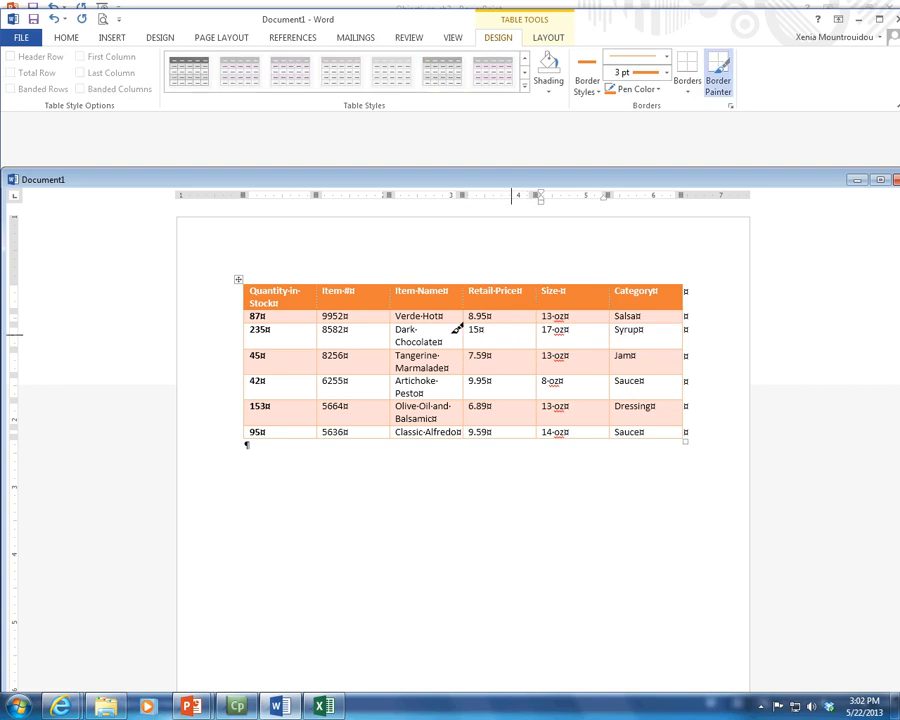
drag(241, 287, 315, 373)
key(Escape)
click(341, 334)
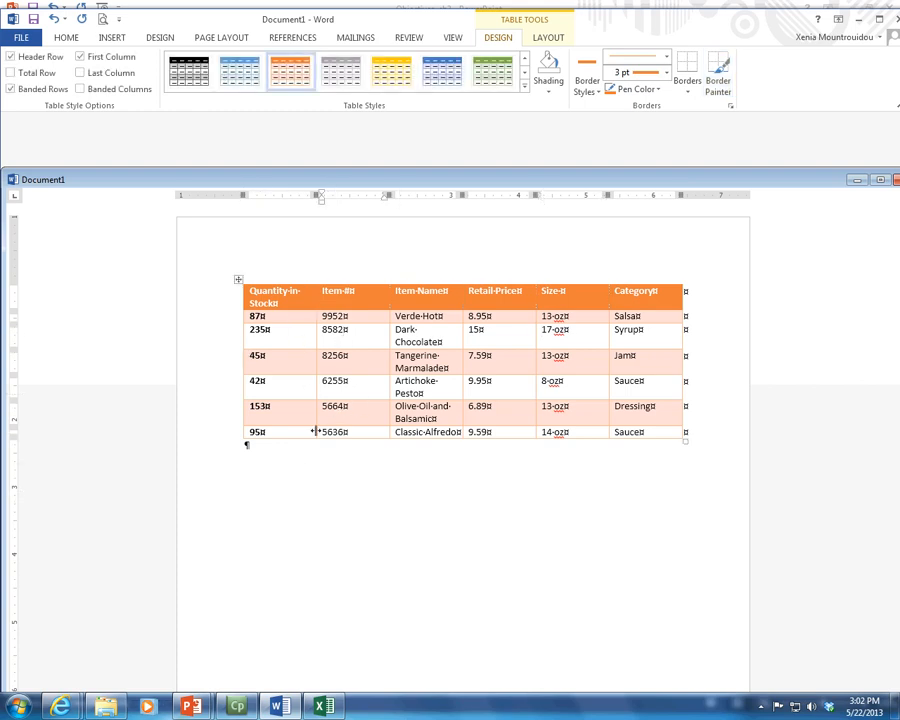
Select the whole inventory table.
click(238, 279)
click(547, 40)
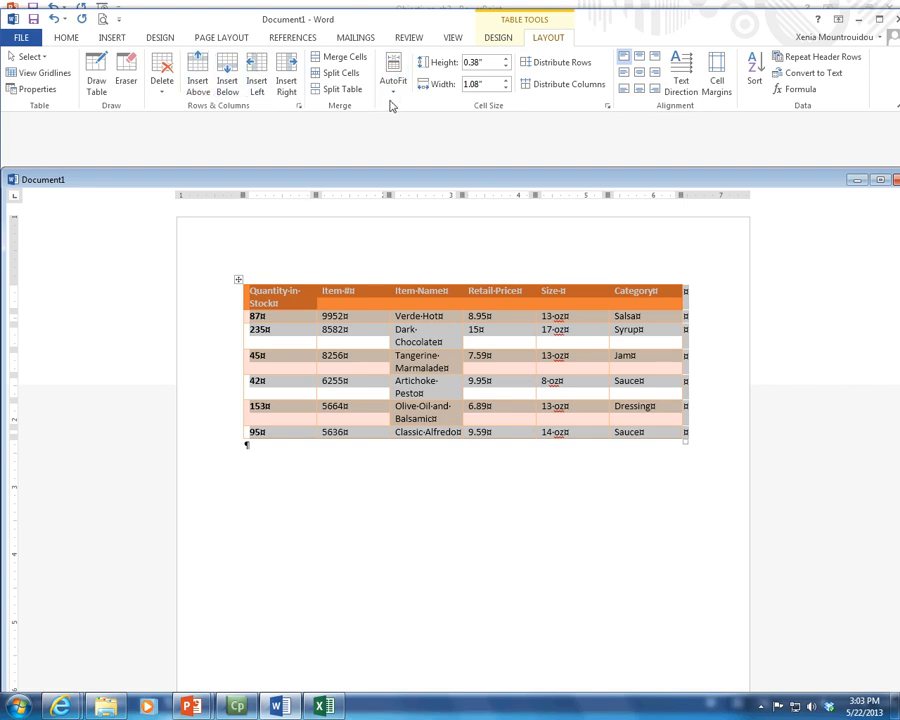
click(505, 39)
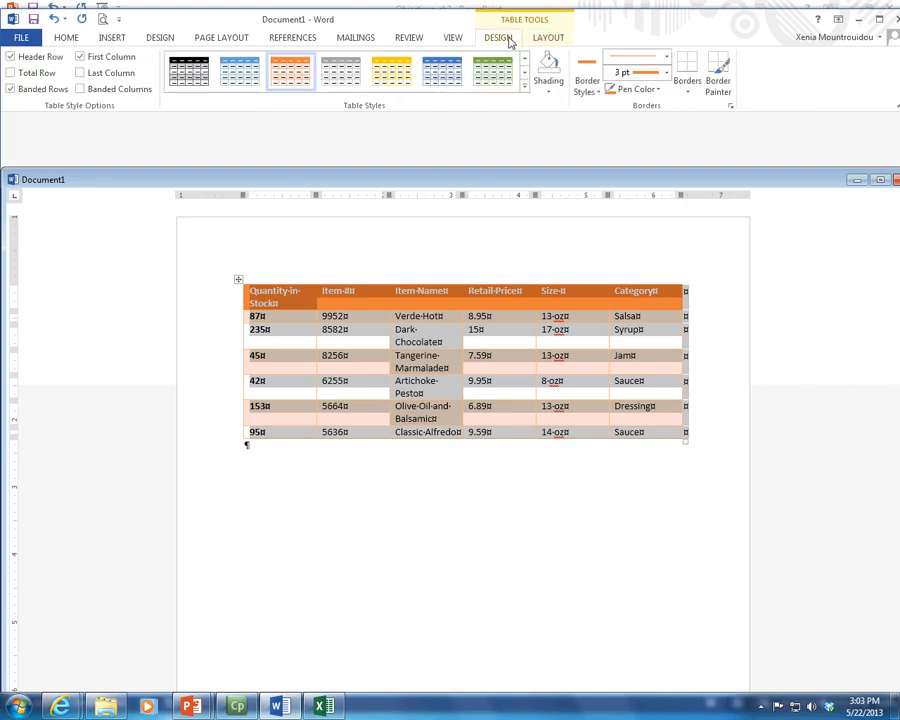
right_click(270, 304)
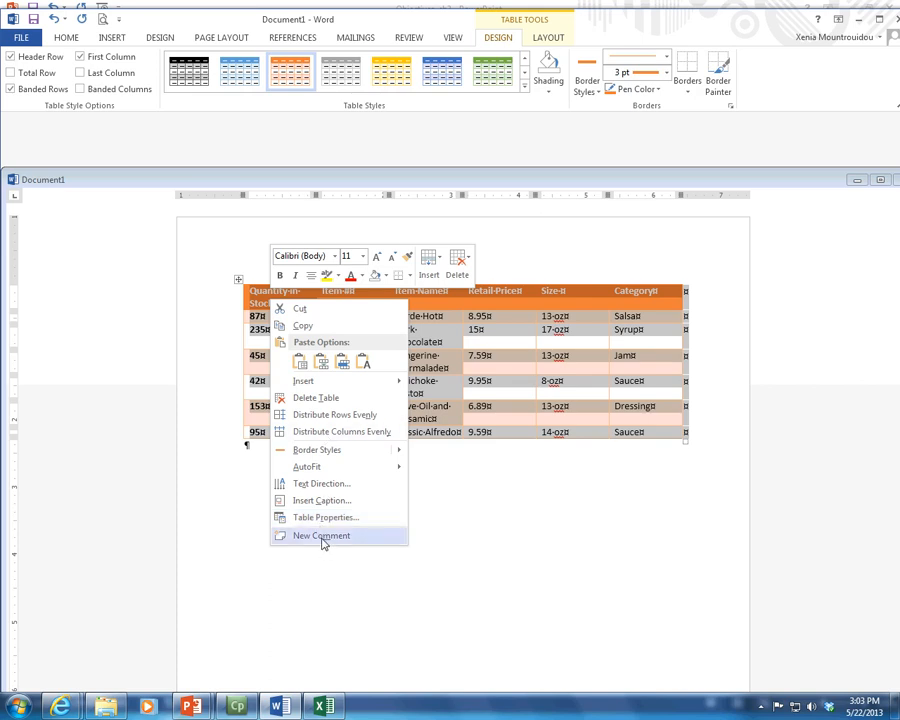
click(580, 502)
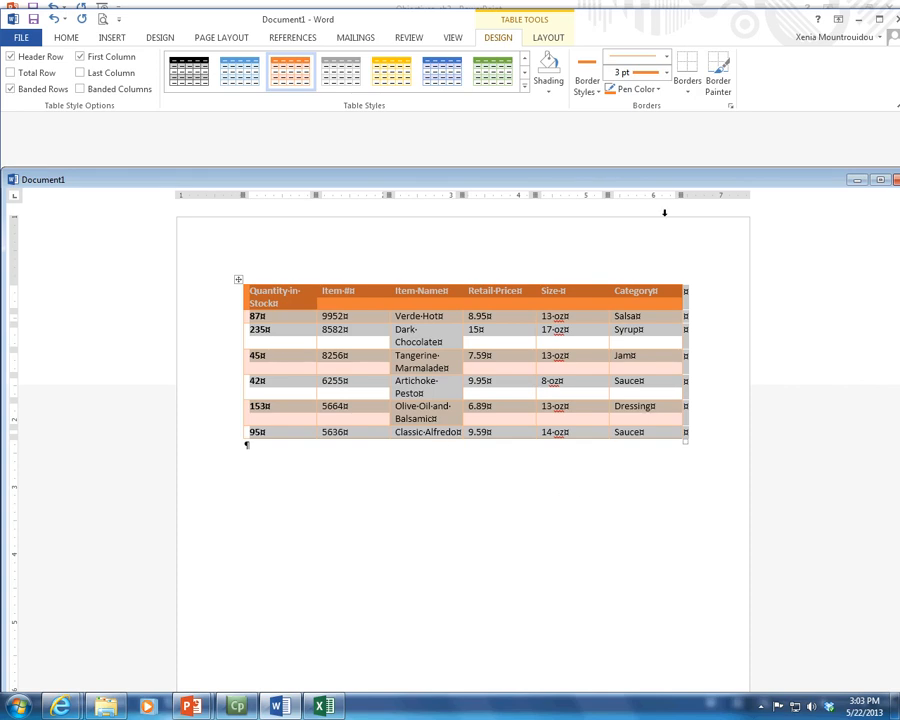
Sort the table by Quantity in Stock as numbers in ascending order, treating the first row as a header.
click(548, 38)
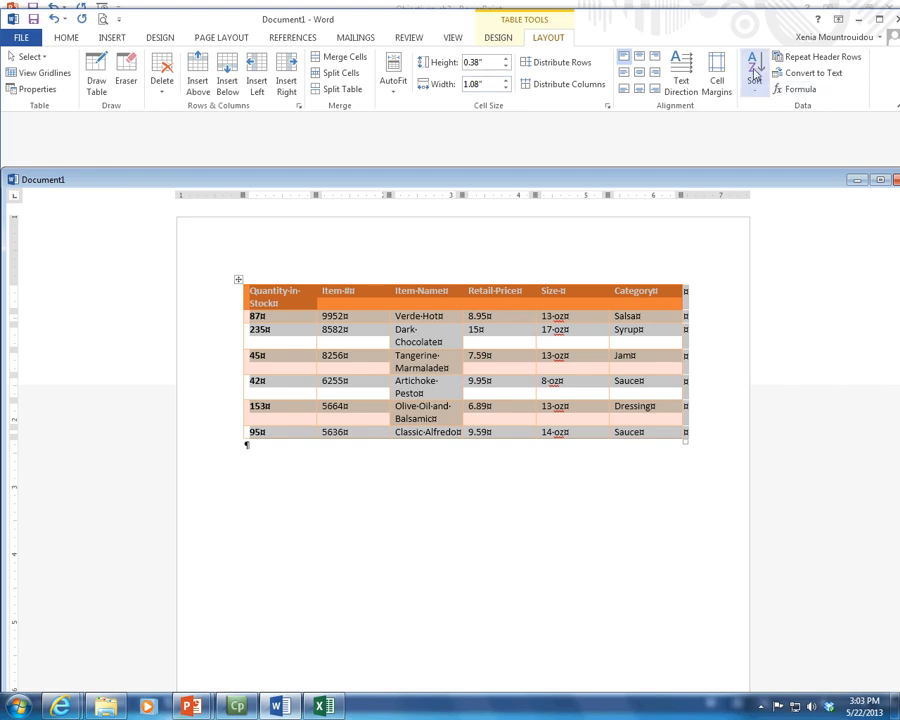
click(756, 72)
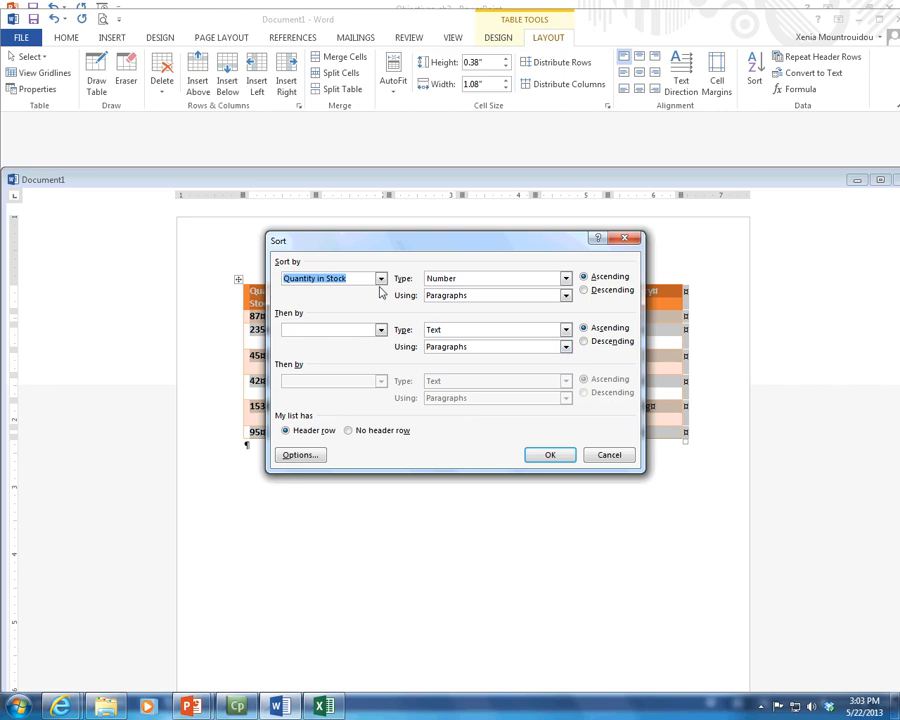
click(566, 279)
click(566, 280)
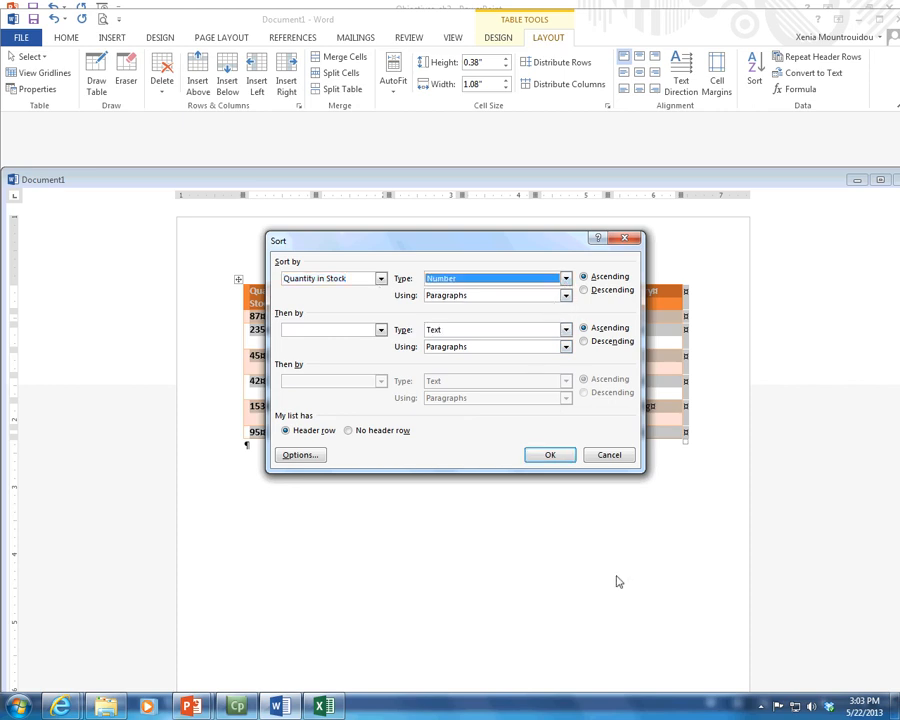
click(551, 456)
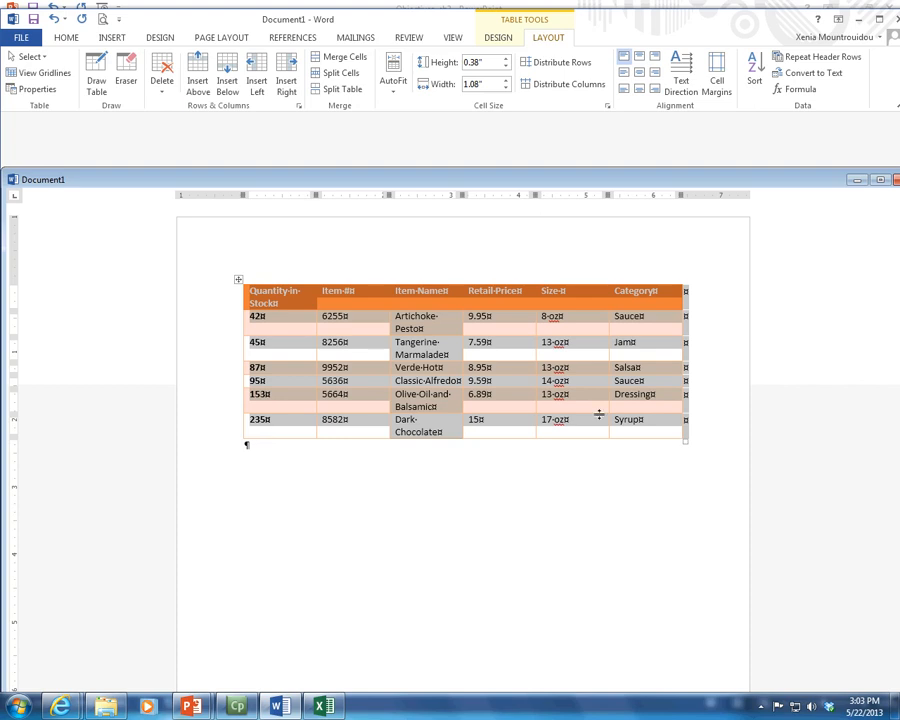
Sort the table by Retail Price as numbers in ascending order.
click(755, 72)
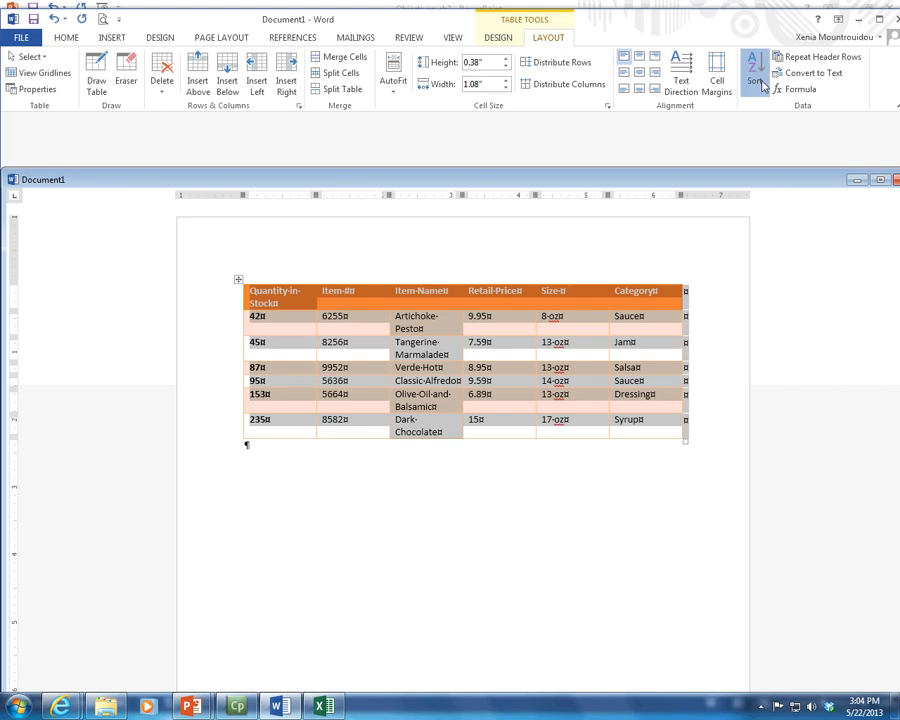
click(380, 280)
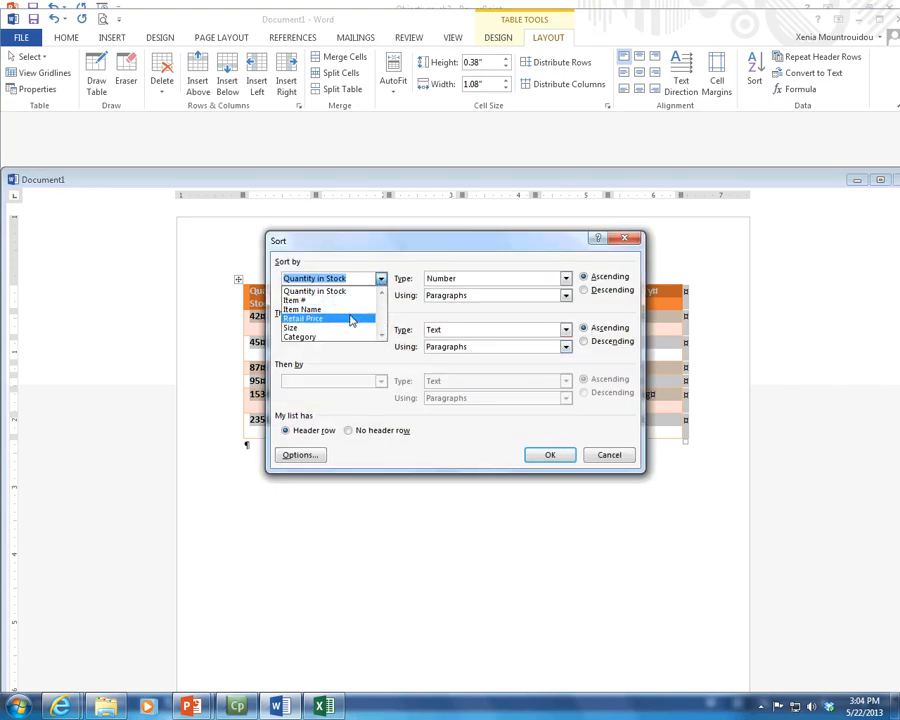
click(350, 318)
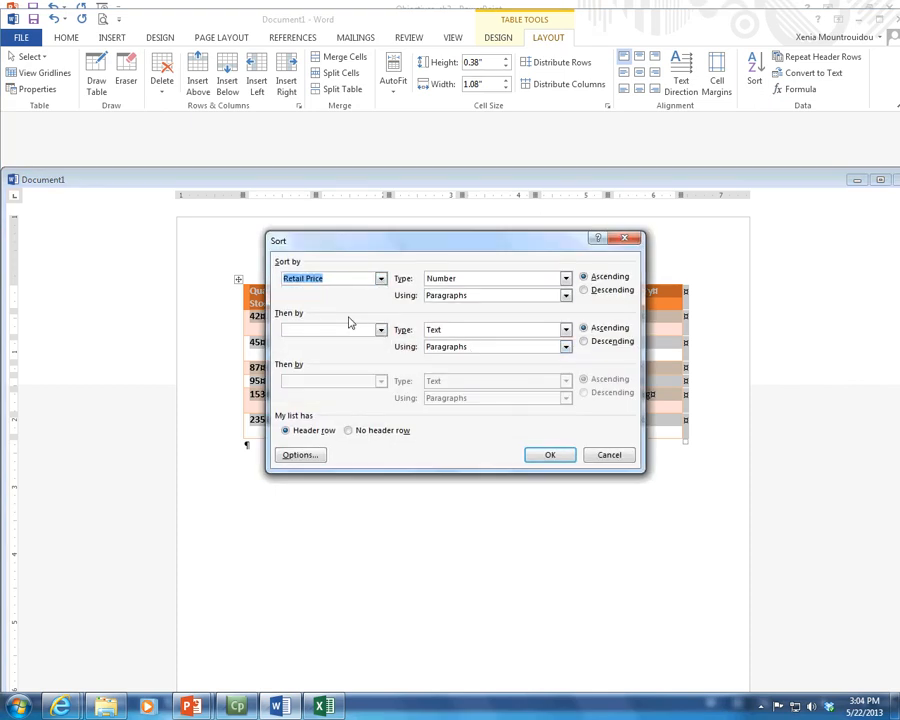
click(551, 456)
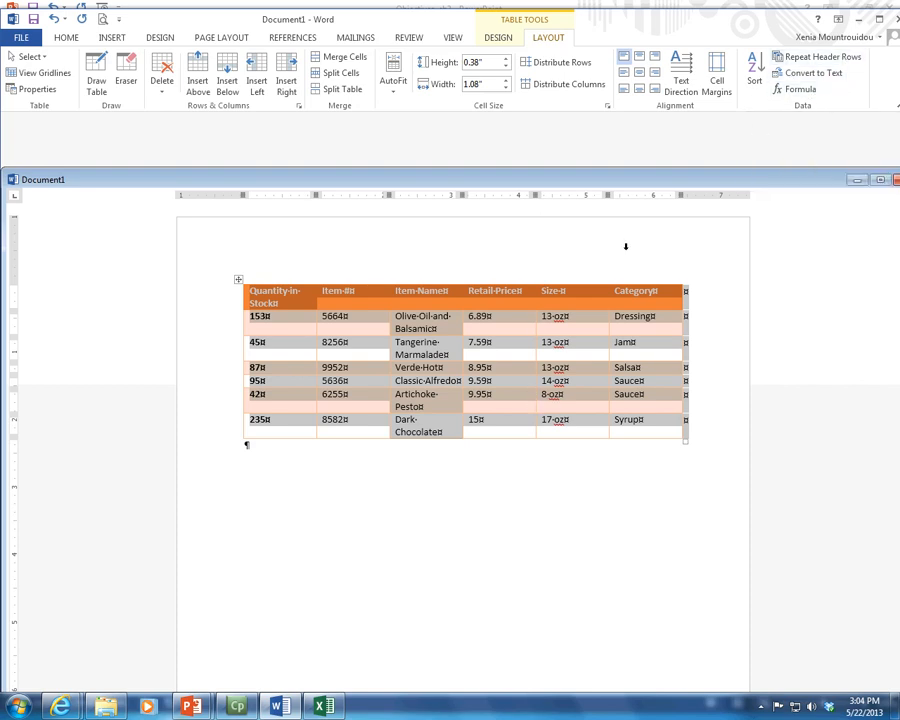
Insert an empty row below the table's last row, Dark Chocolate.
click(456, 411)
click(267, 451)
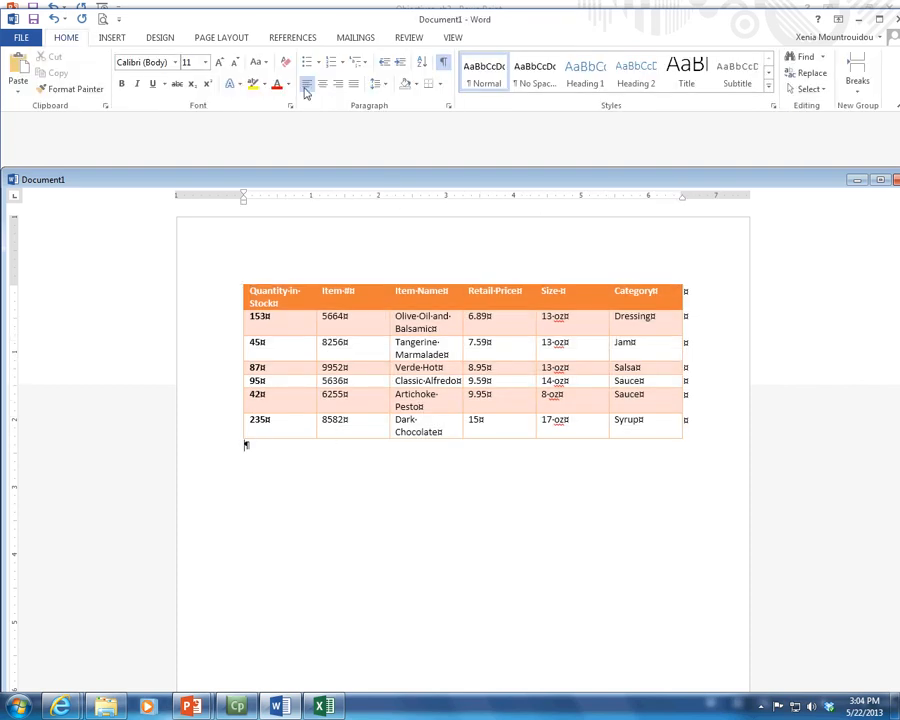
click(473, 429)
click(658, 434)
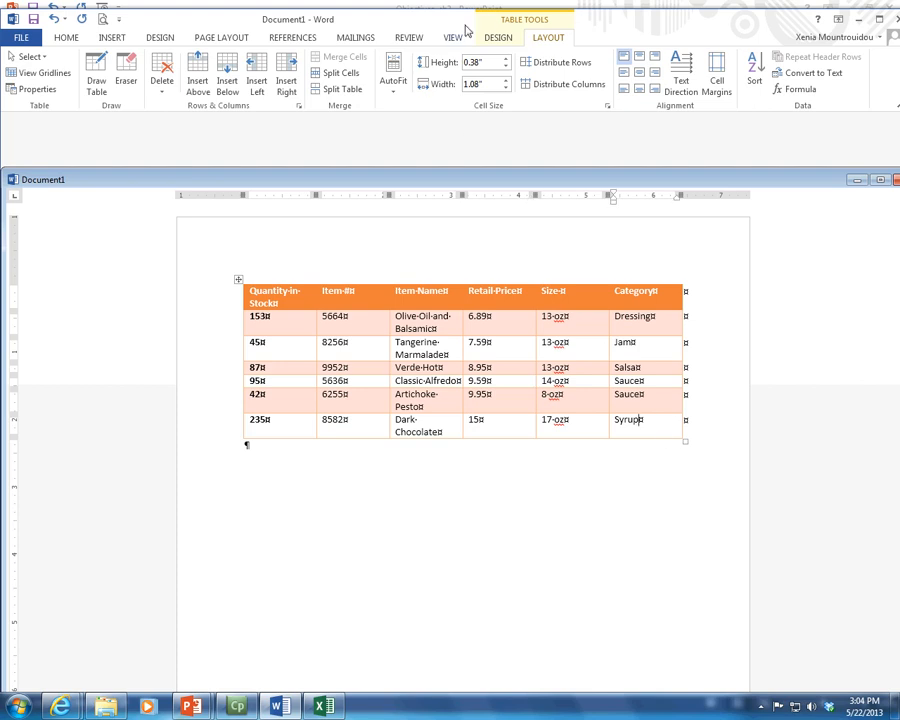
click(227, 87)
Add the formula =SUM(ABOVE) with number format 0 to the Quantity in Stock cell of the new last row.
click(492, 445)
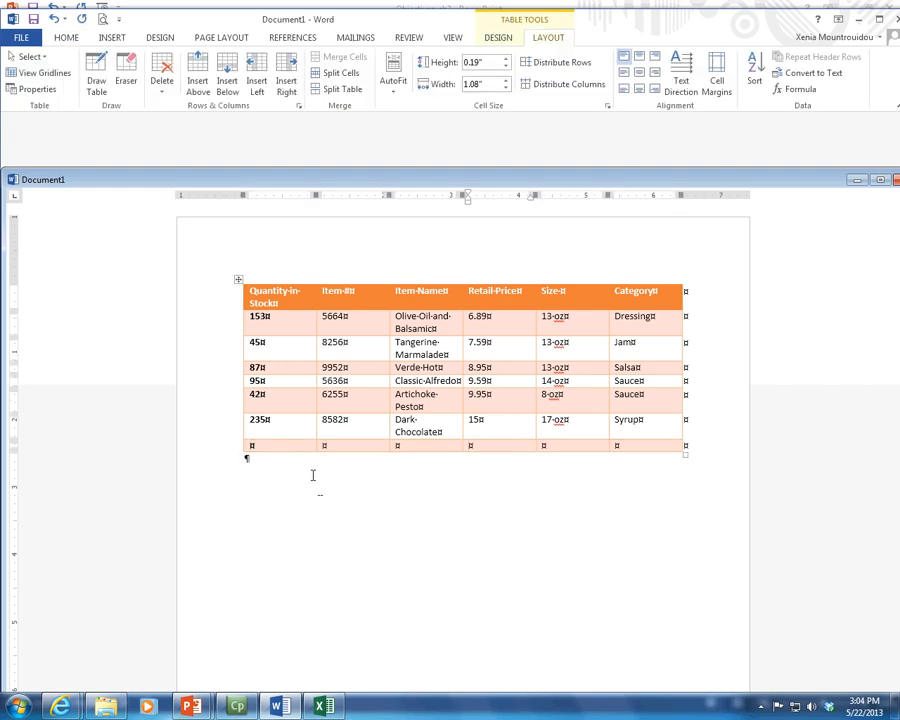
click(295, 450)
click(795, 89)
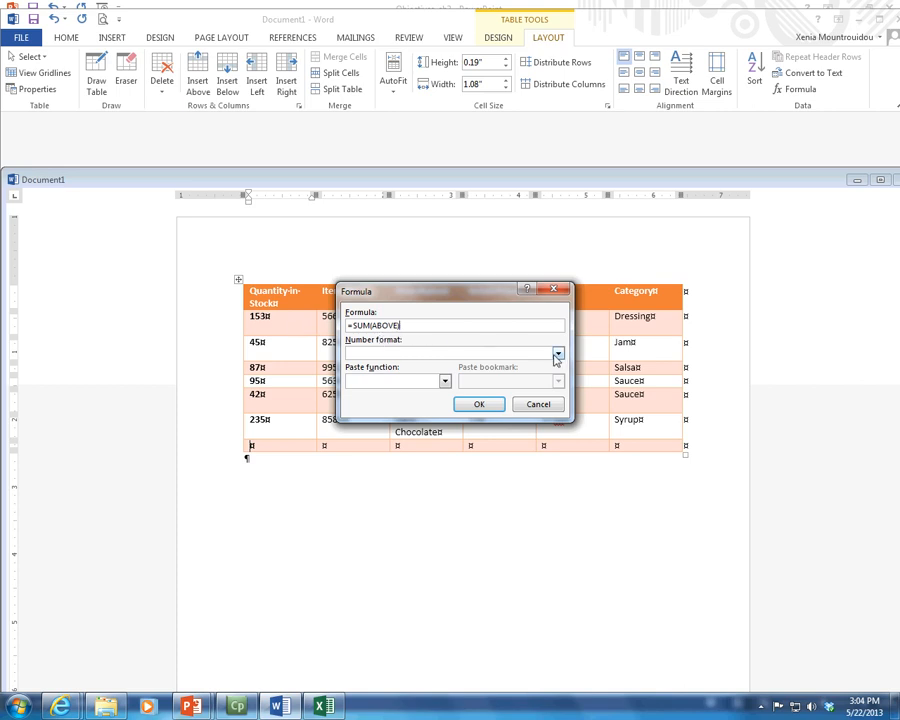
click(558, 353)
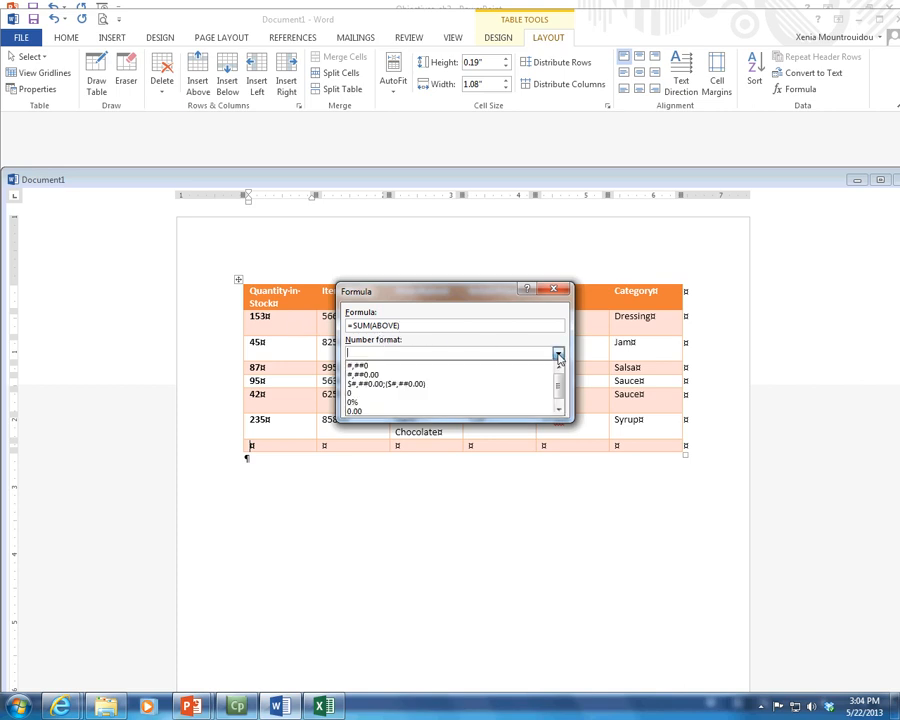
click(461, 403)
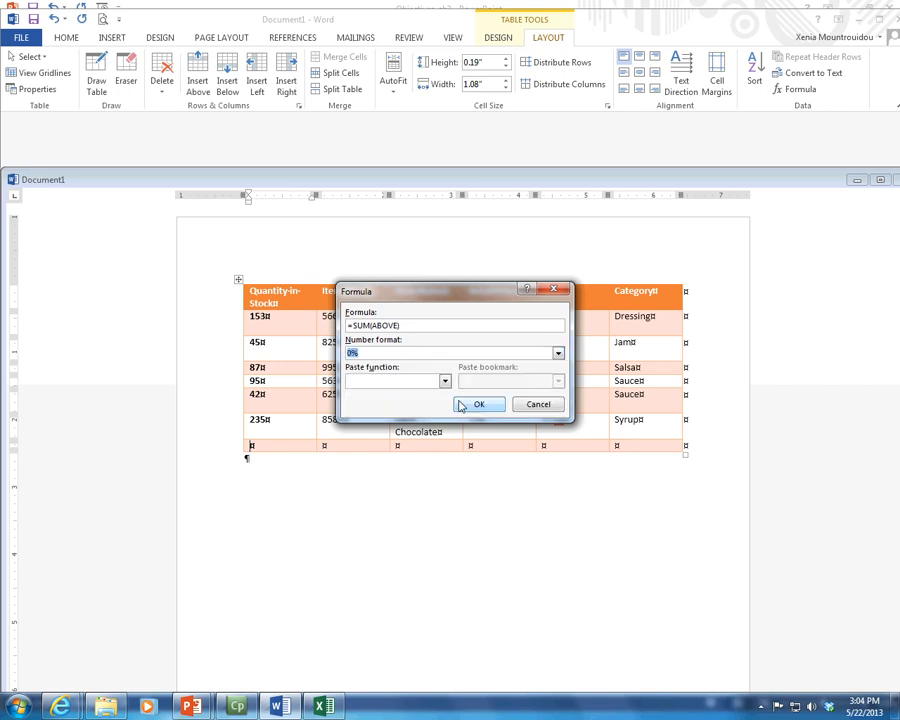
click(558, 353)
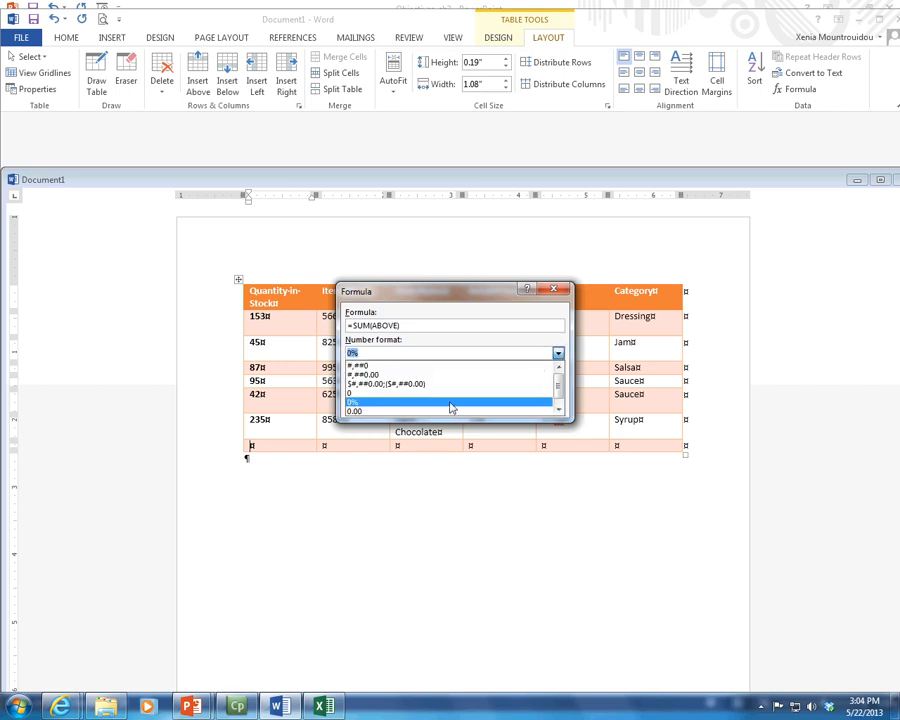
click(452, 396)
click(480, 405)
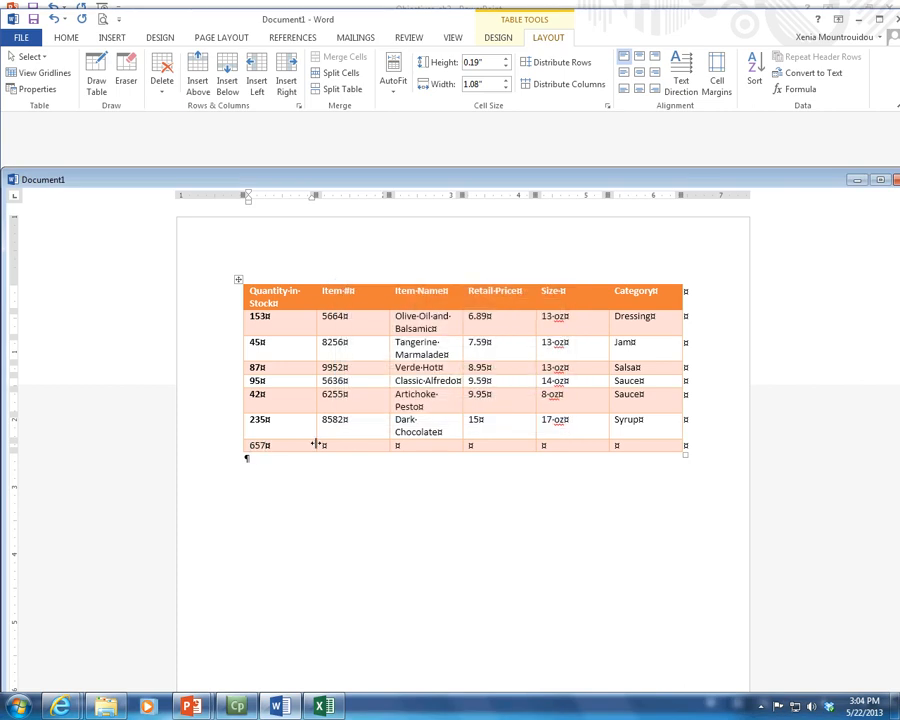
Add the formula =SUM(ABOVE) with number format $#,##0.00;($#,##0.00) to the Retail Price cell of the last row.
click(478, 445)
click(796, 89)
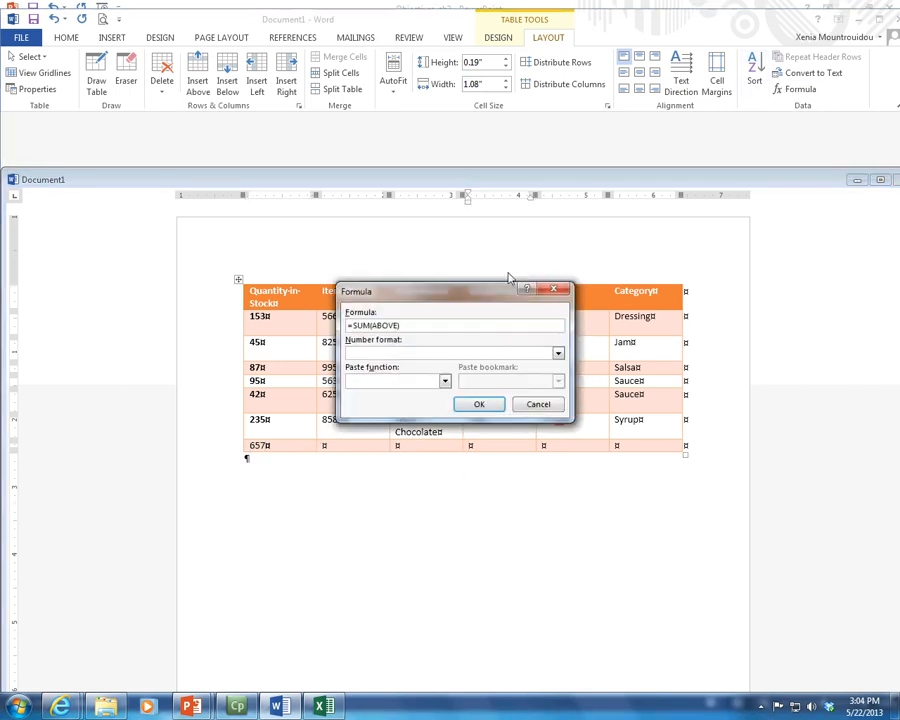
click(558, 353)
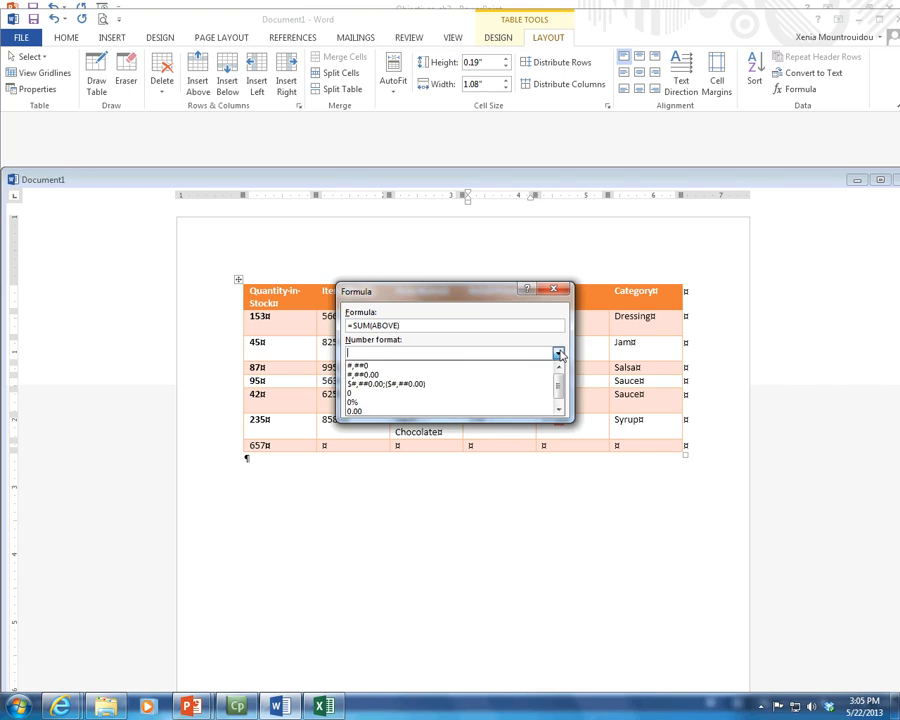
click(428, 385)
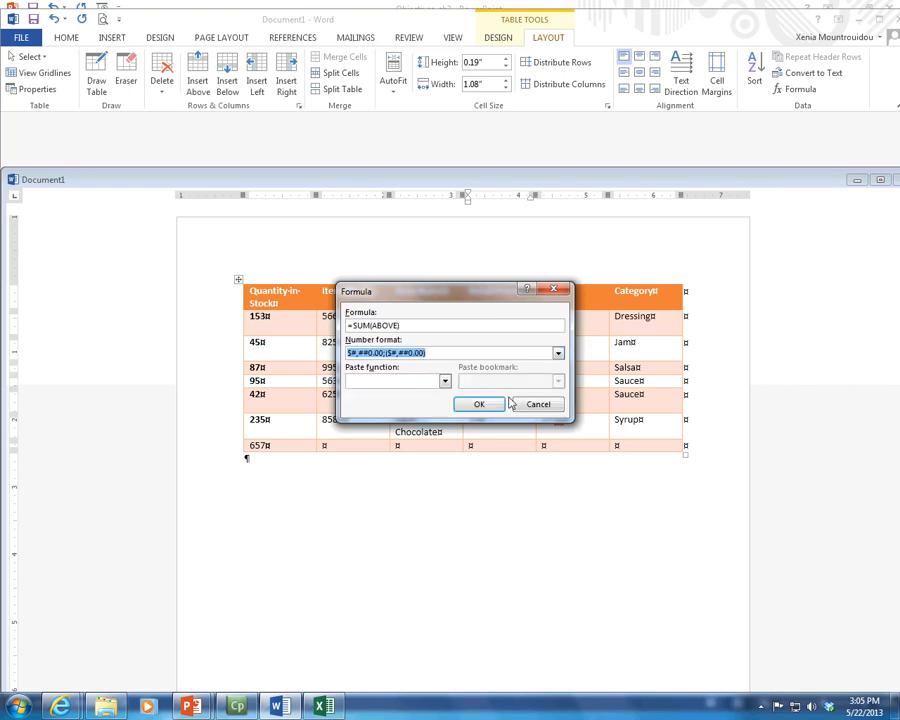
click(484, 406)
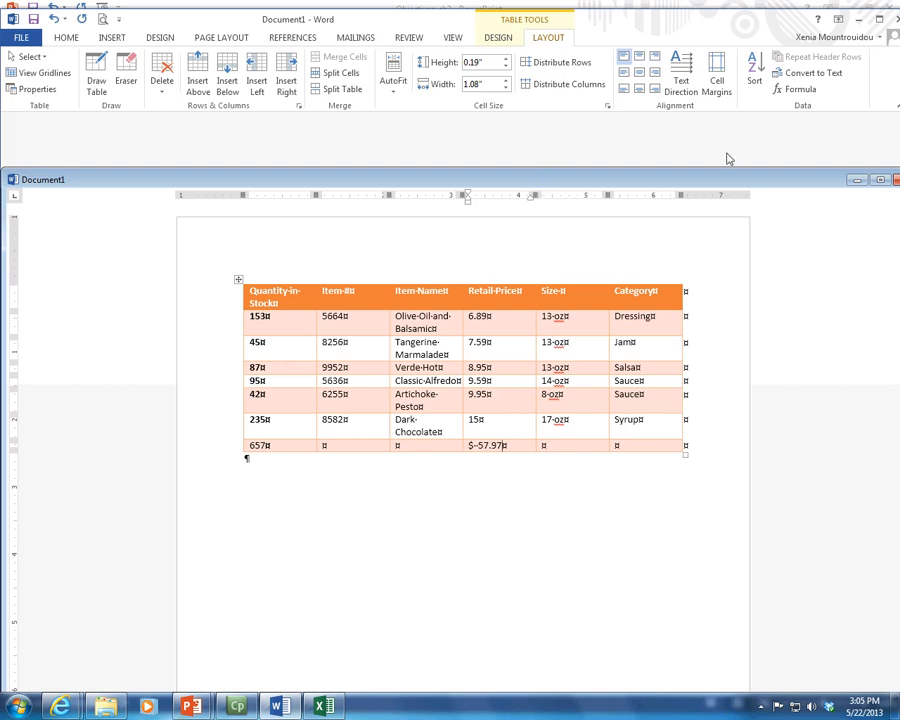
Maximize the document window and distribute the table's rows to equal height.
click(880, 181)
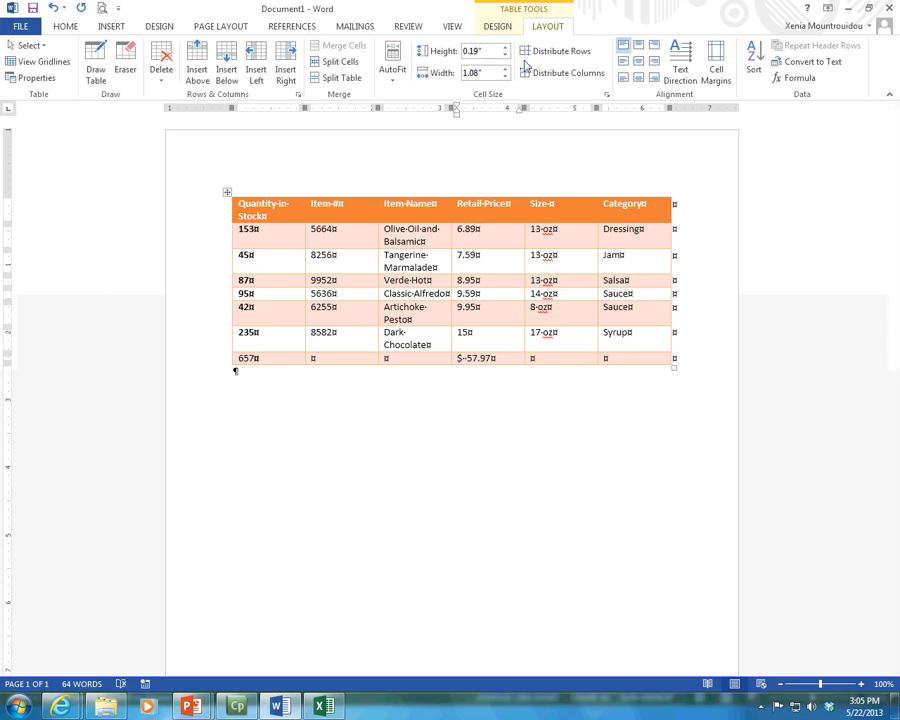
click(567, 51)
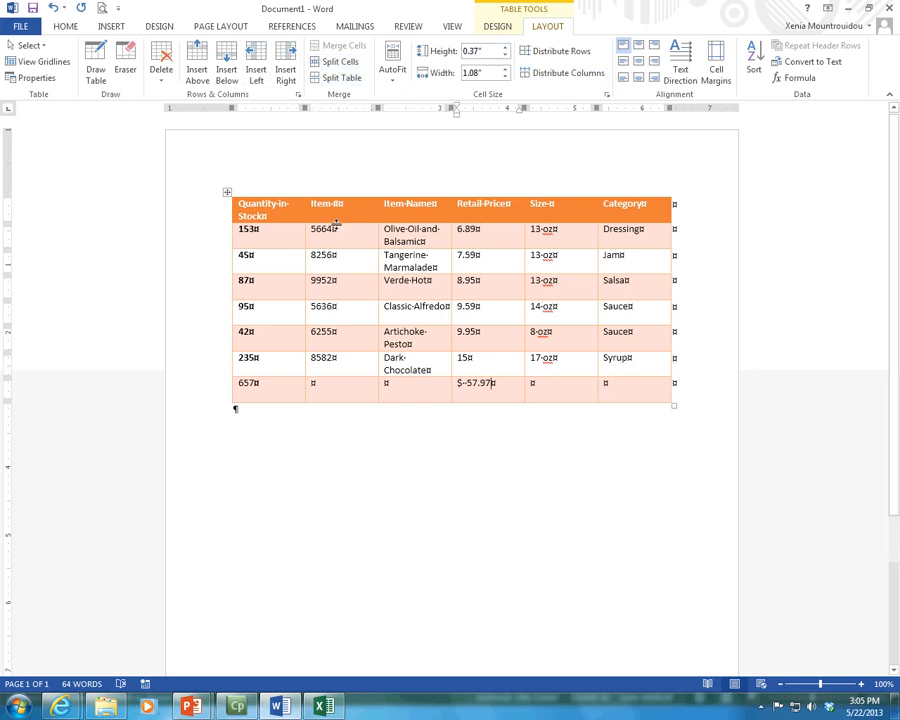
Merge all cells of the Quantity in Stock and Item # columns, and split the merged cell into 2 columns and 1 row.
drag(262, 210, 330, 387)
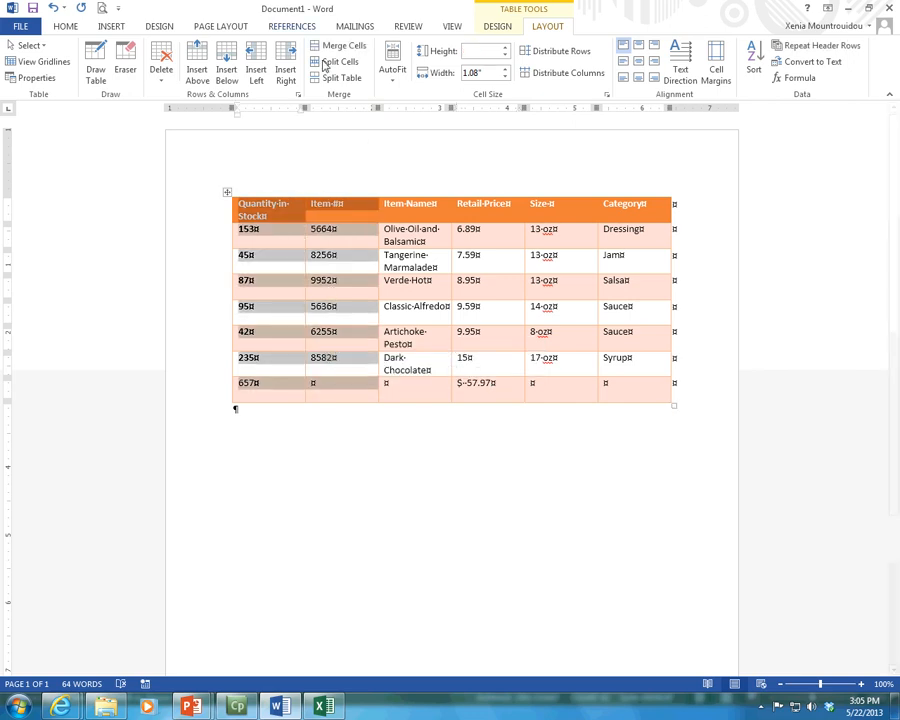
click(338, 46)
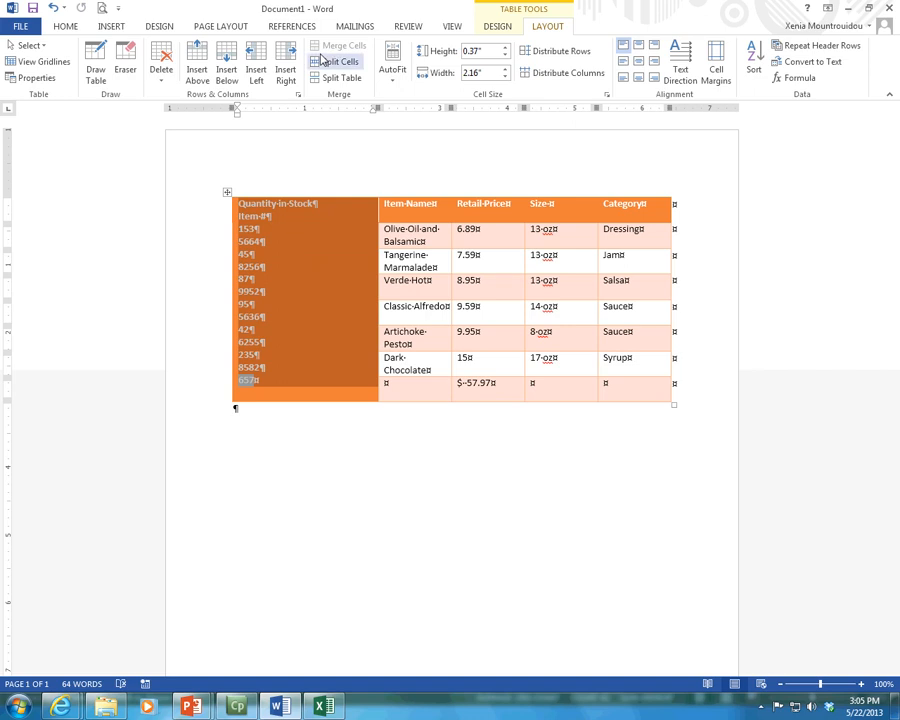
click(340, 62)
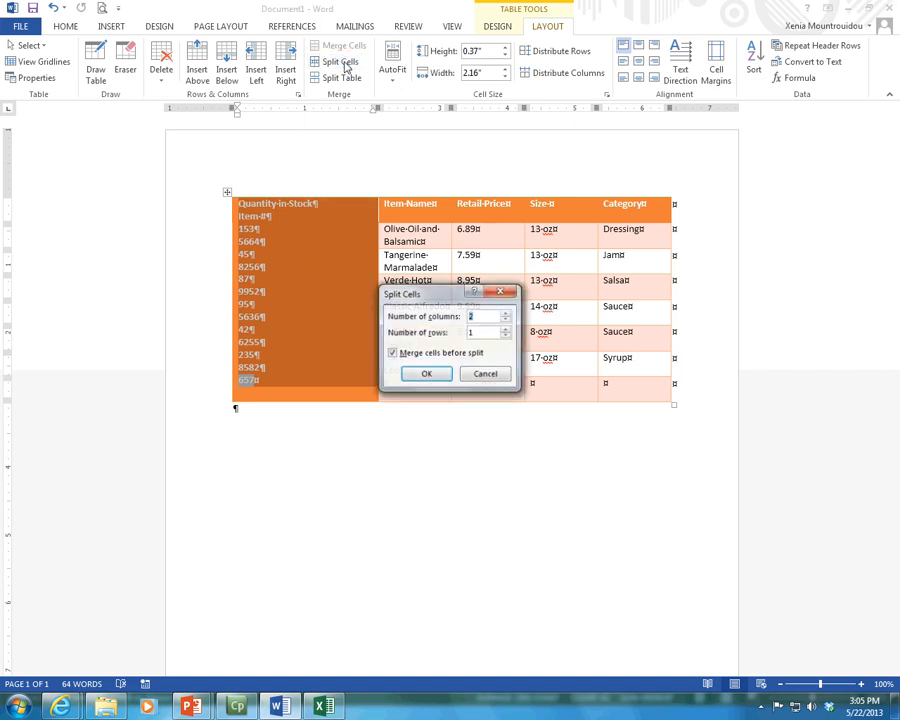
click(426, 374)
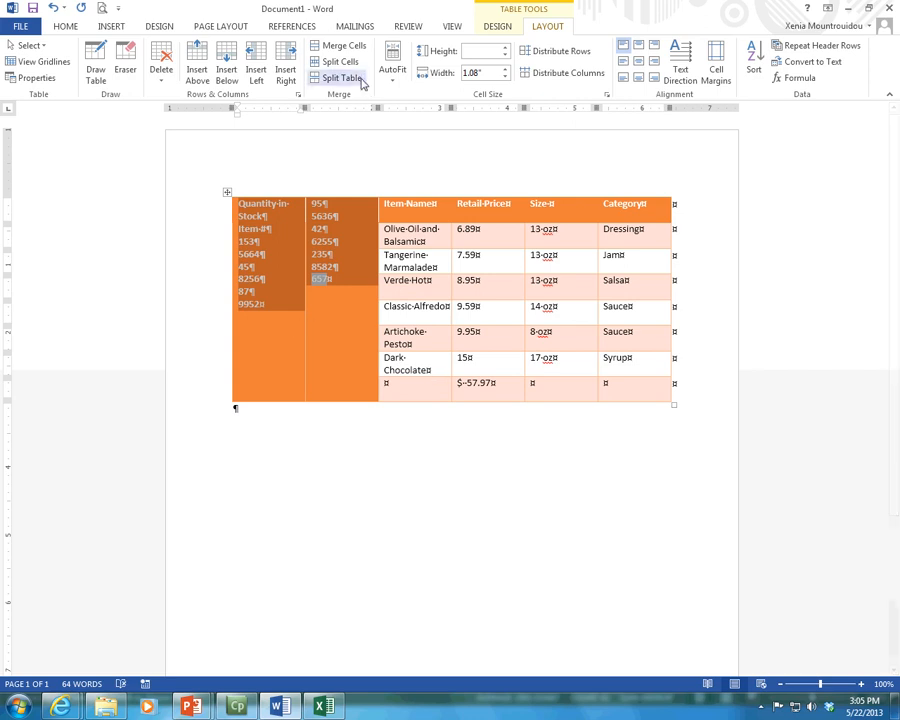
Try to split the two merged column cells into 2 columns and 8 rows, merging them before the split.
click(349, 61)
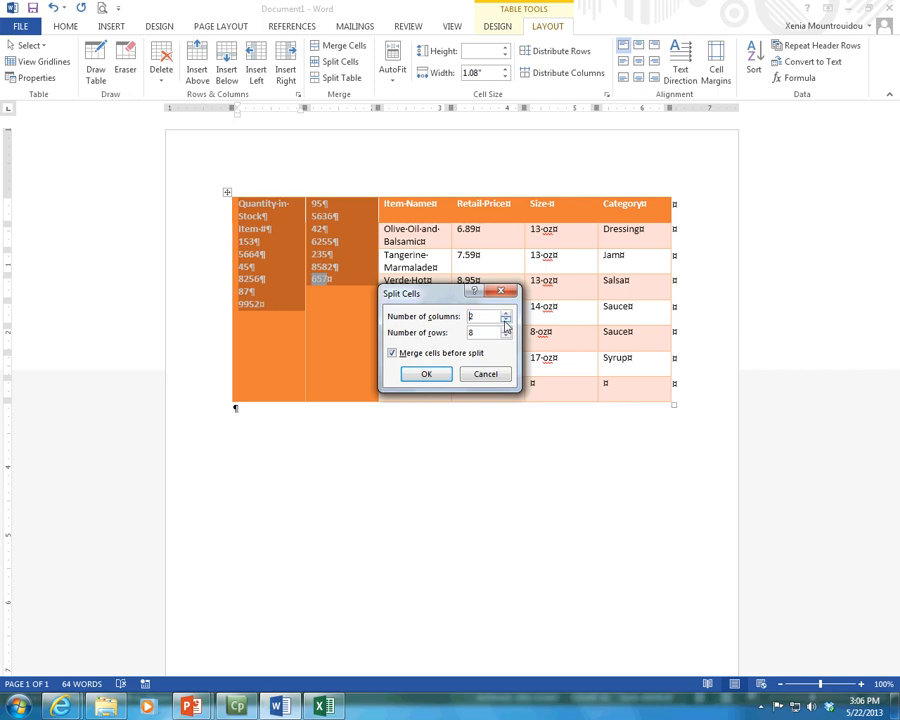
click(427, 376)
click(303, 259)
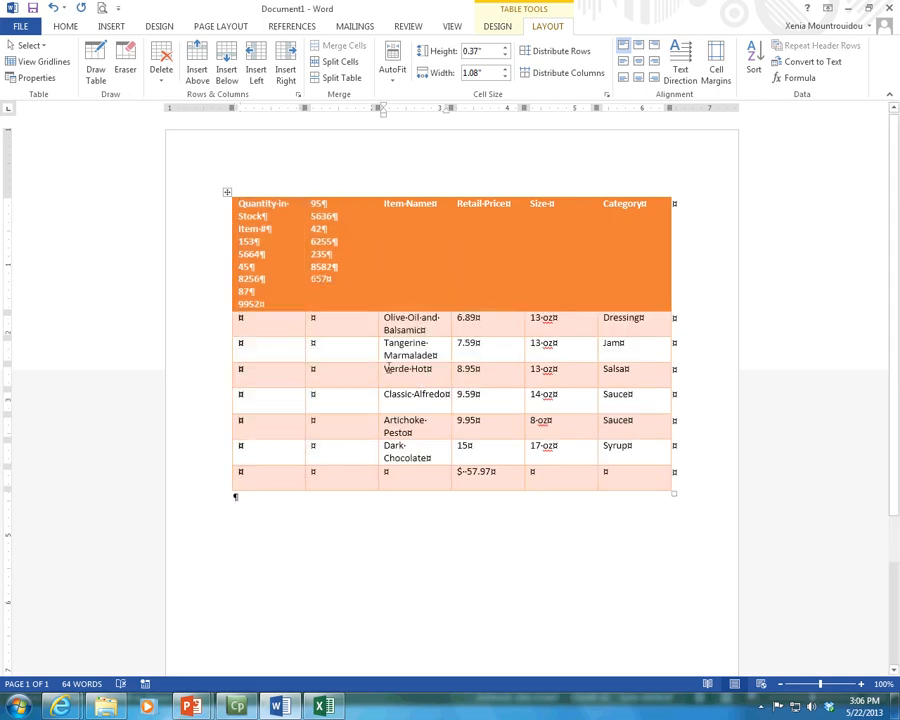
Undo the cell splits and the merge of the Quantity in Stock and Item # columns.
click(53, 8)
click(53, 8)
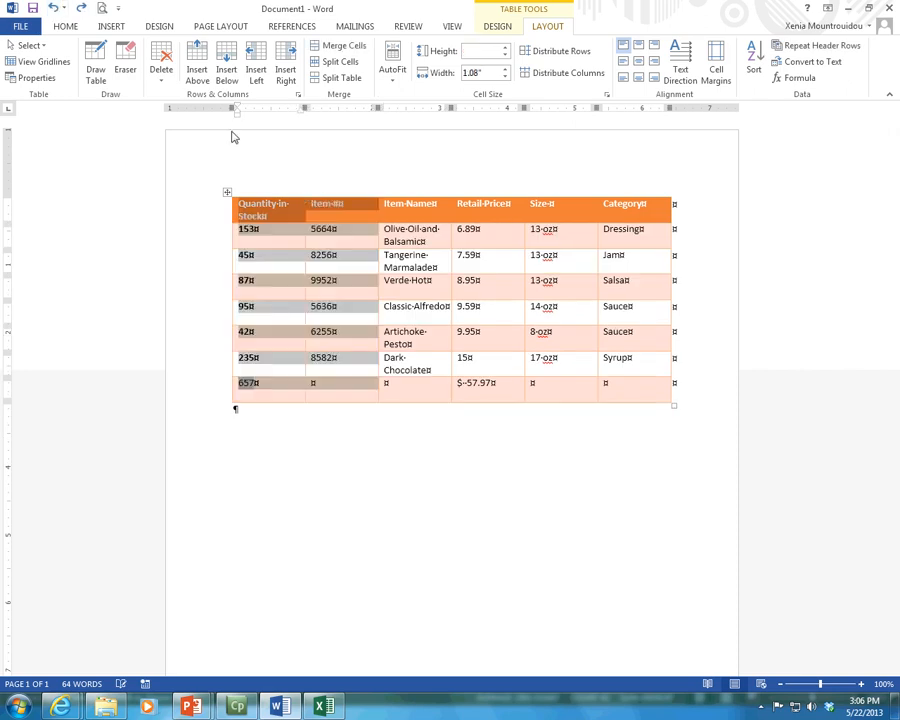
click(347, 61)
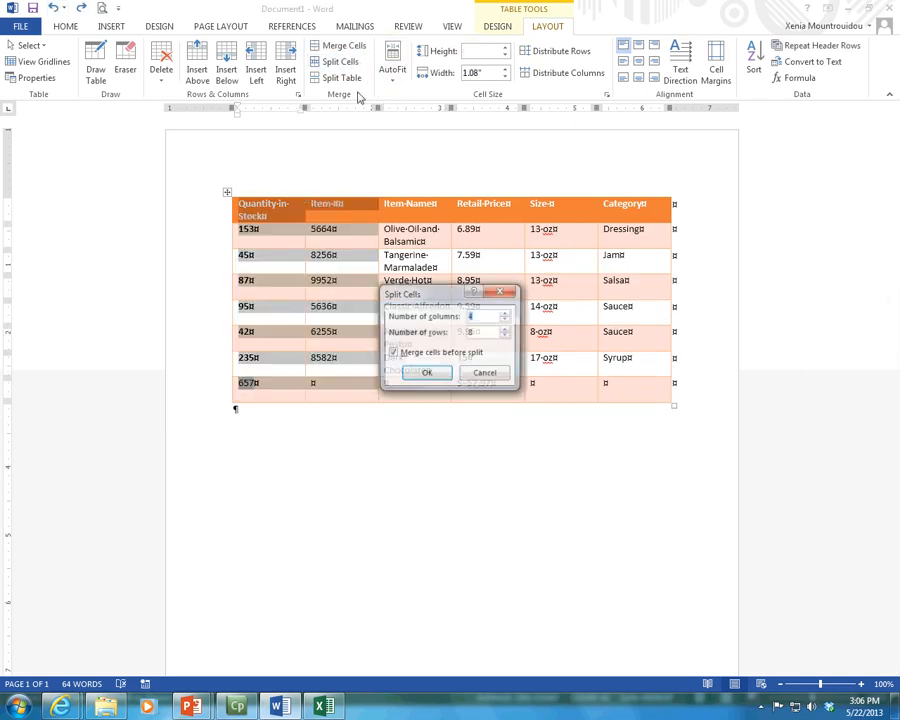
click(505, 320)
click(505, 320)
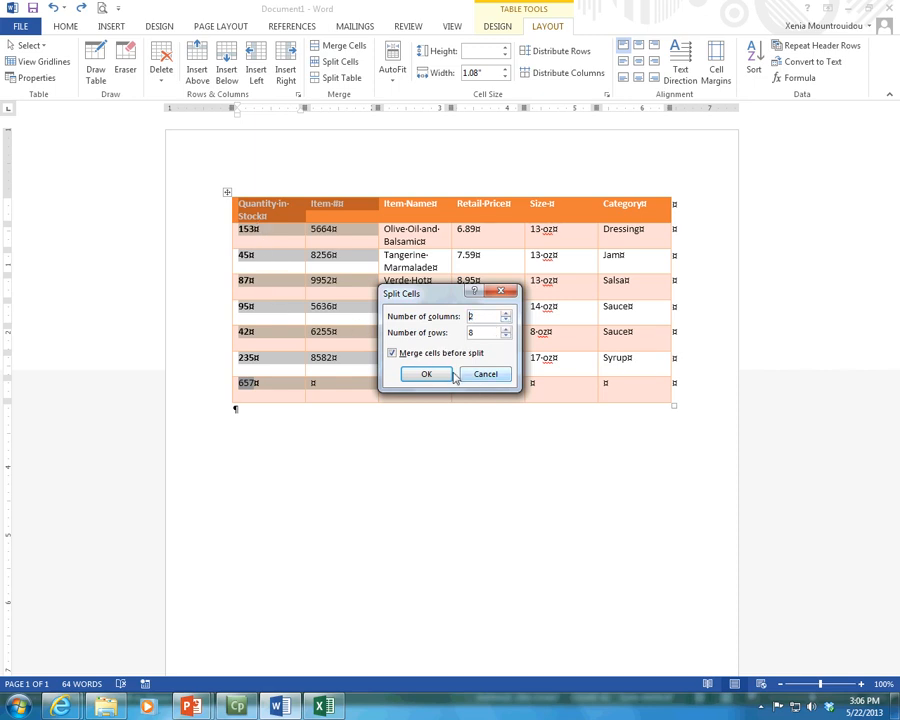
click(484, 373)
AutoFit the inventory table's columns to their contents.
click(339, 309)
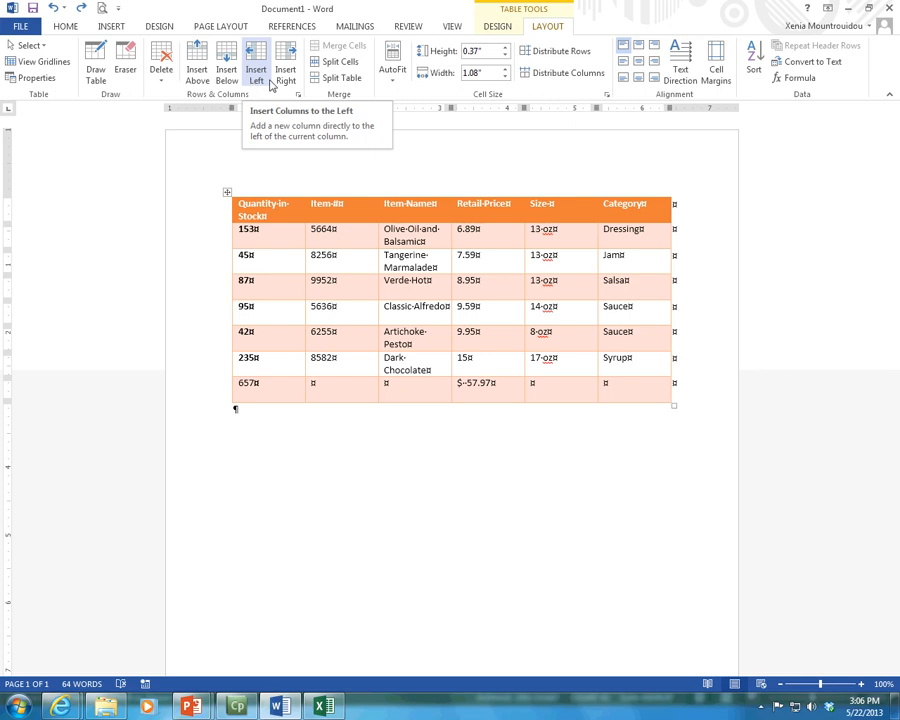
click(401, 87)
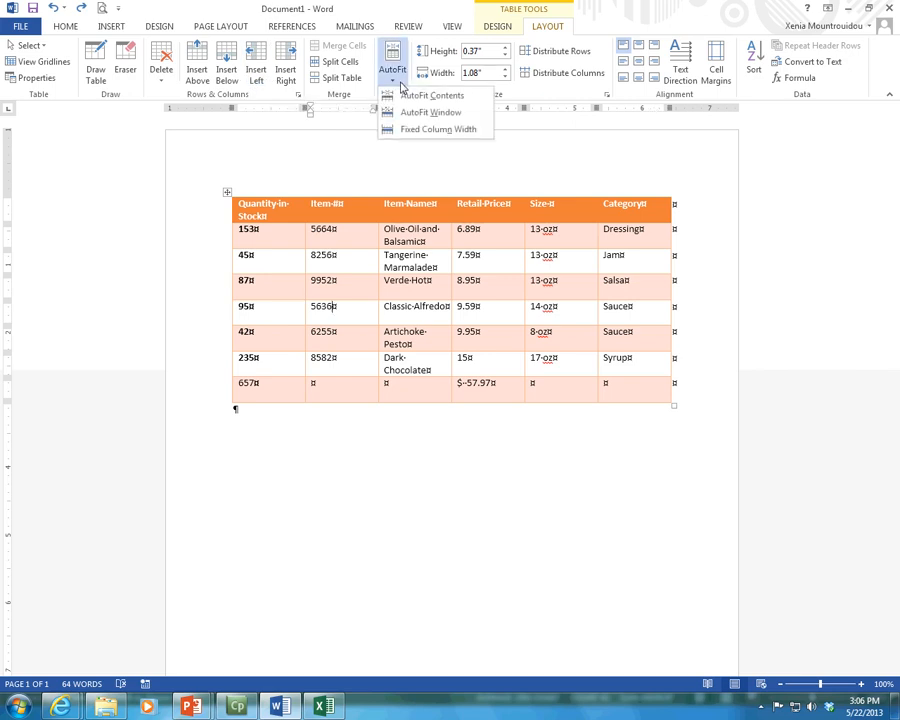
click(416, 94)
click(546, 306)
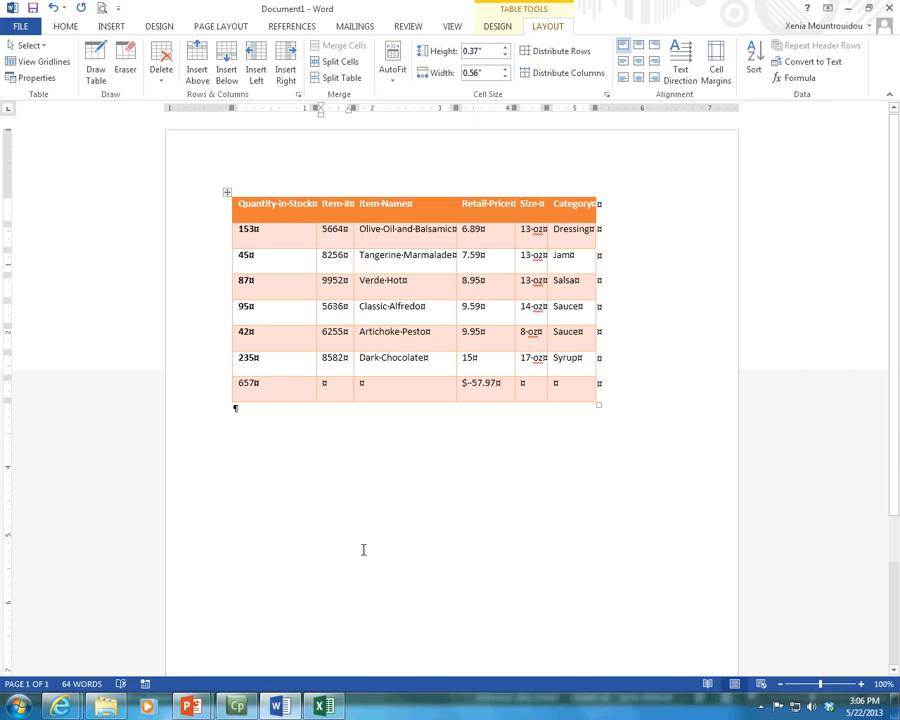
Add two empty paragraphs below the inventory table.
click(306, 472)
key(Return)
key(Return)
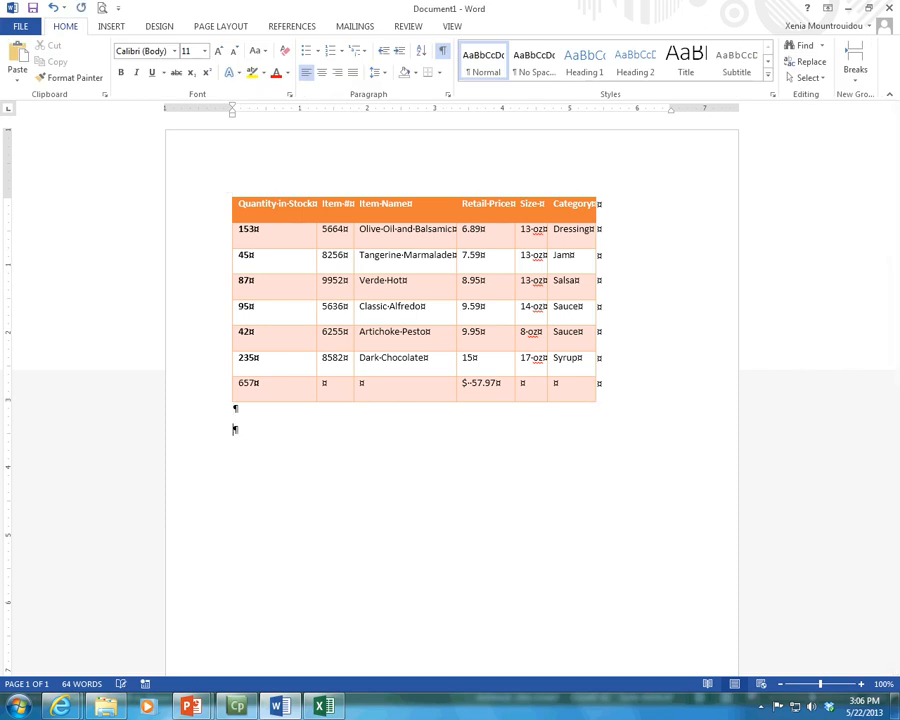
Switch to the Excel workbook and copy the complete inventory range A14:F29, including its header row.
click(320, 707)
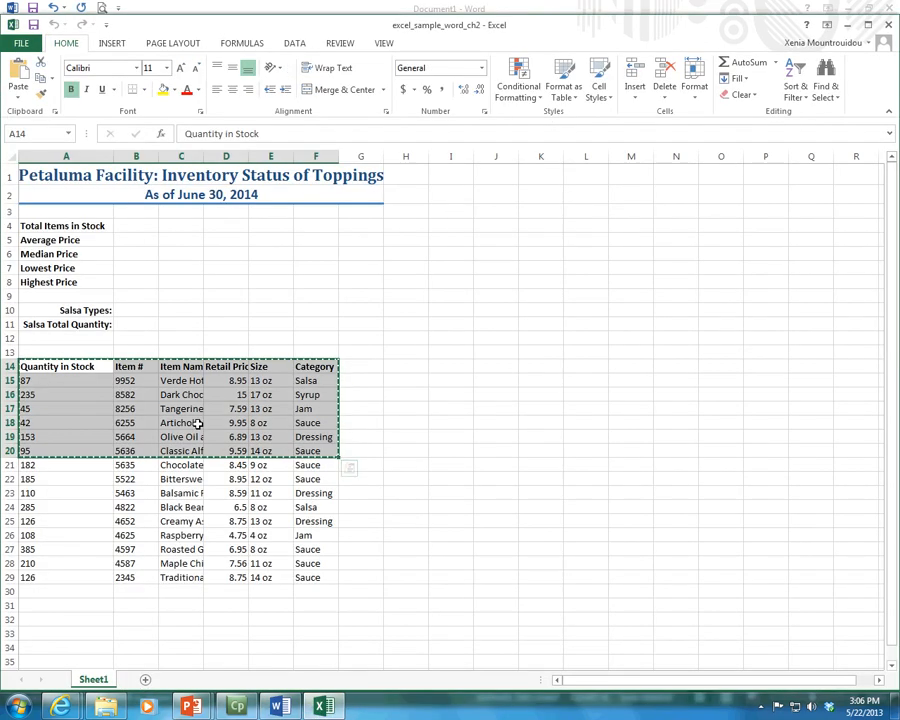
click(193, 422)
drag(62, 366, 308, 577)
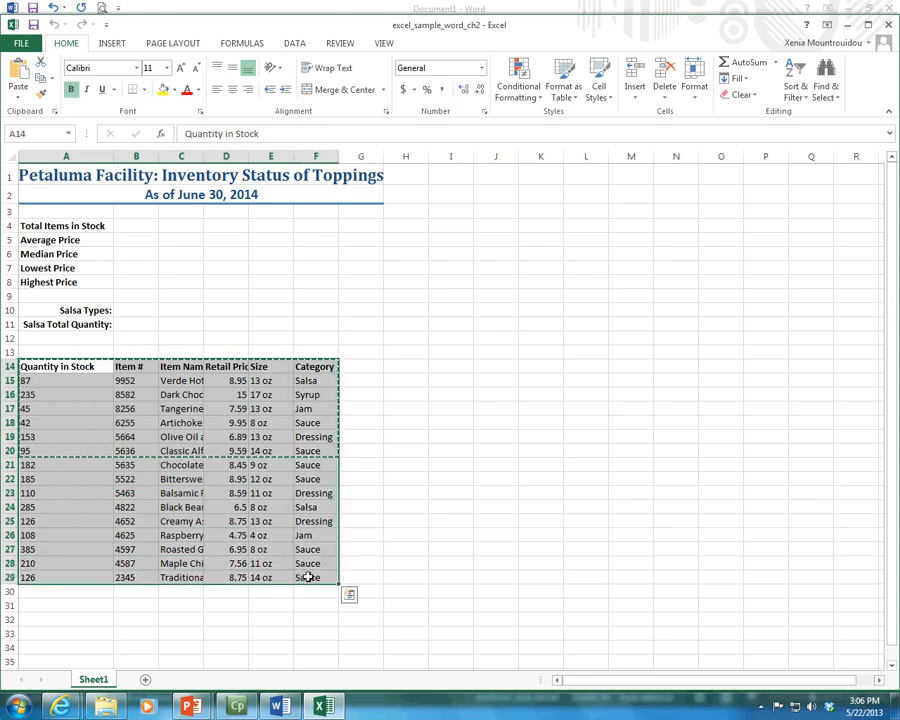
Switch back to Word and paste the copied range below the first table using destination styles.
click(280, 707)
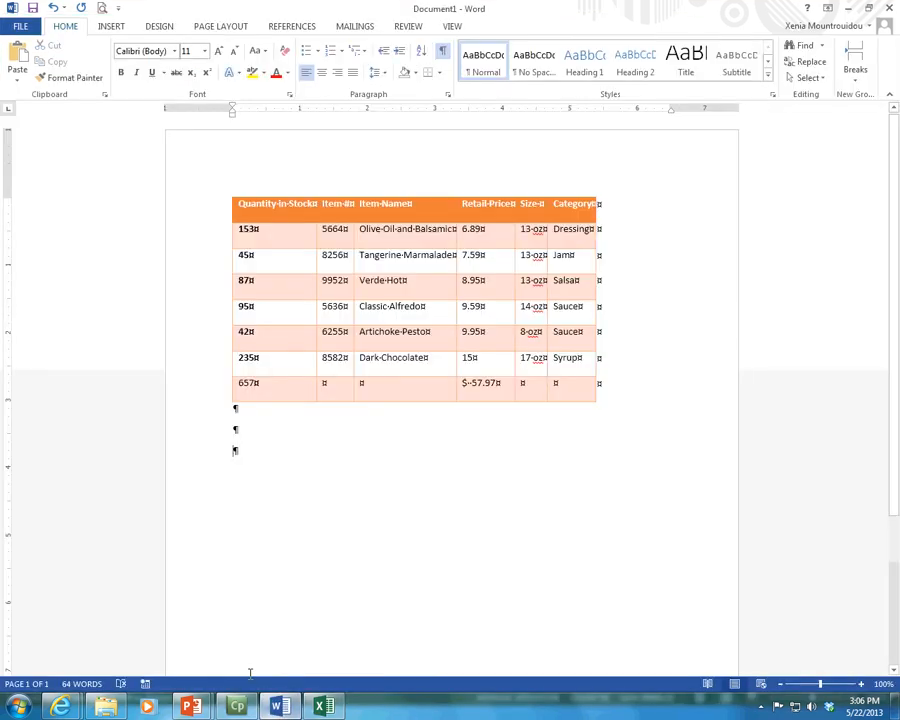
click(18, 75)
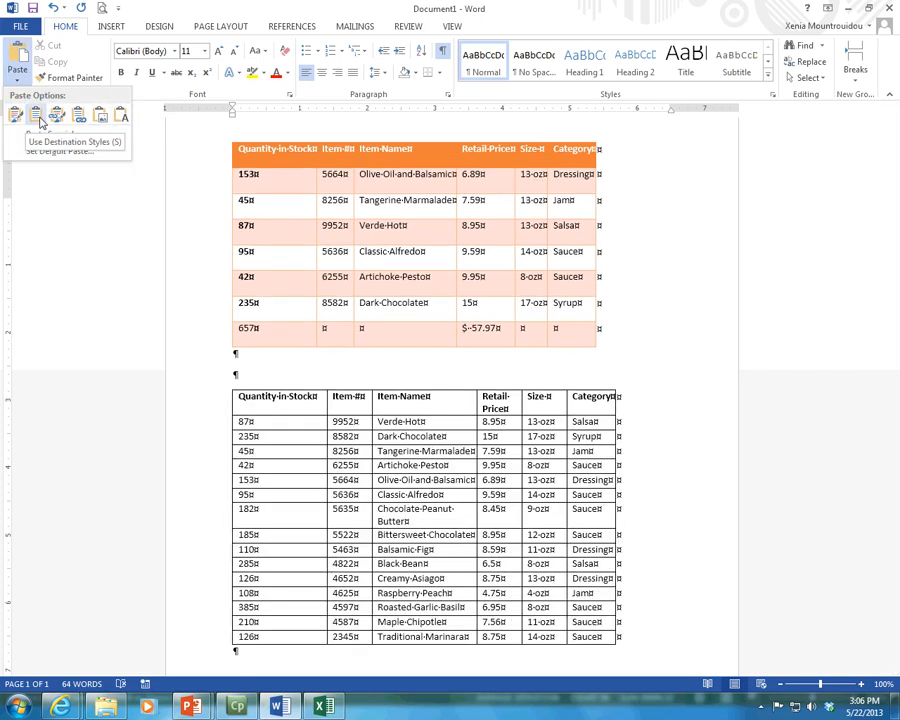
click(40, 120)
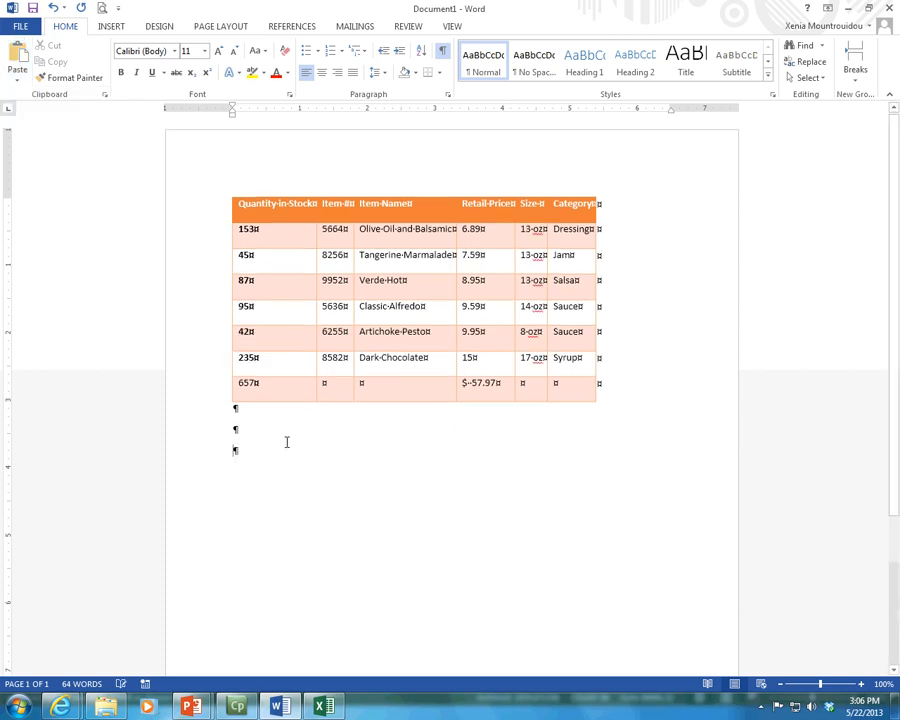
click(308, 432)
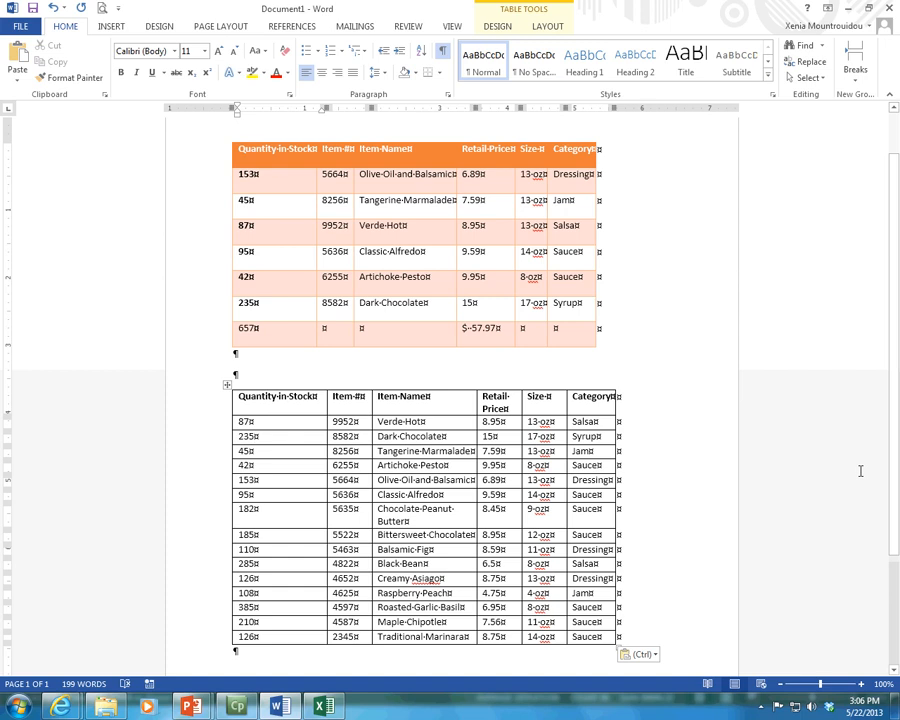
Save the document as a Word Document named Tables in the computer's Word_Chapter_2 folder.
click(22, 27)
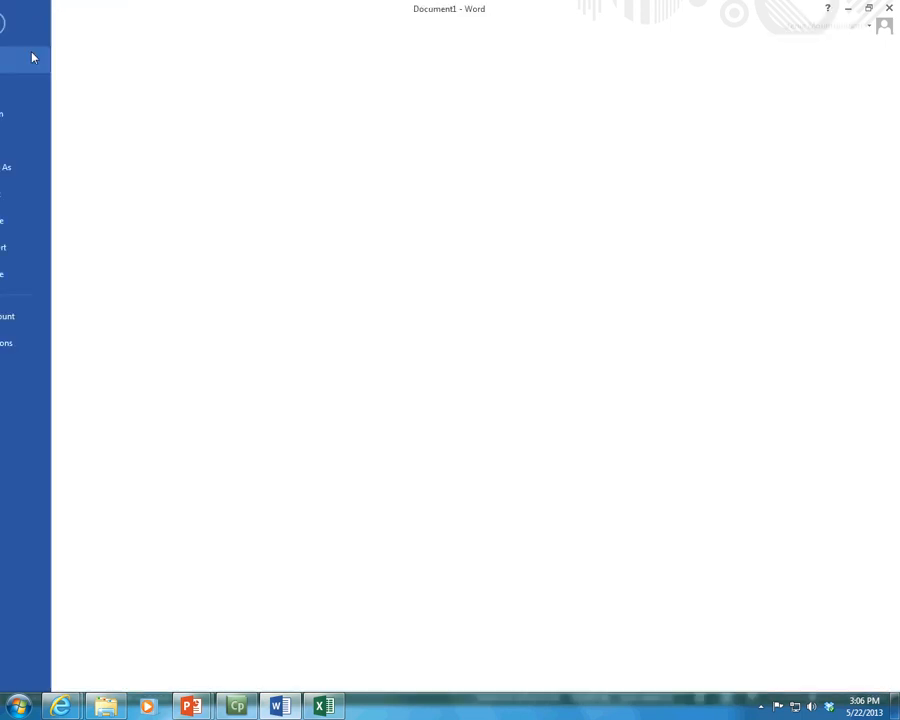
click(40, 167)
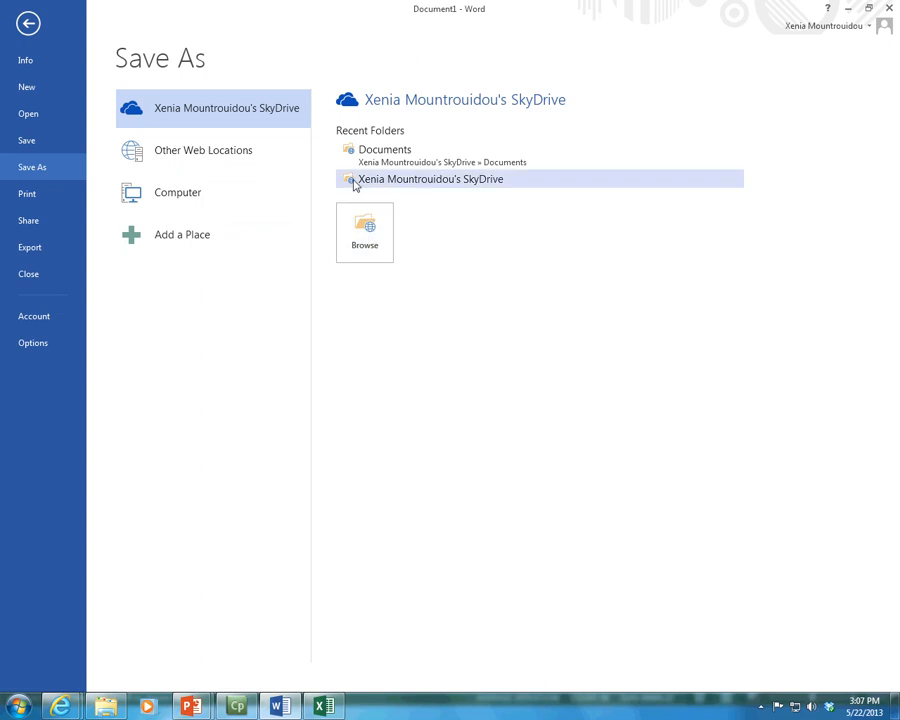
click(188, 194)
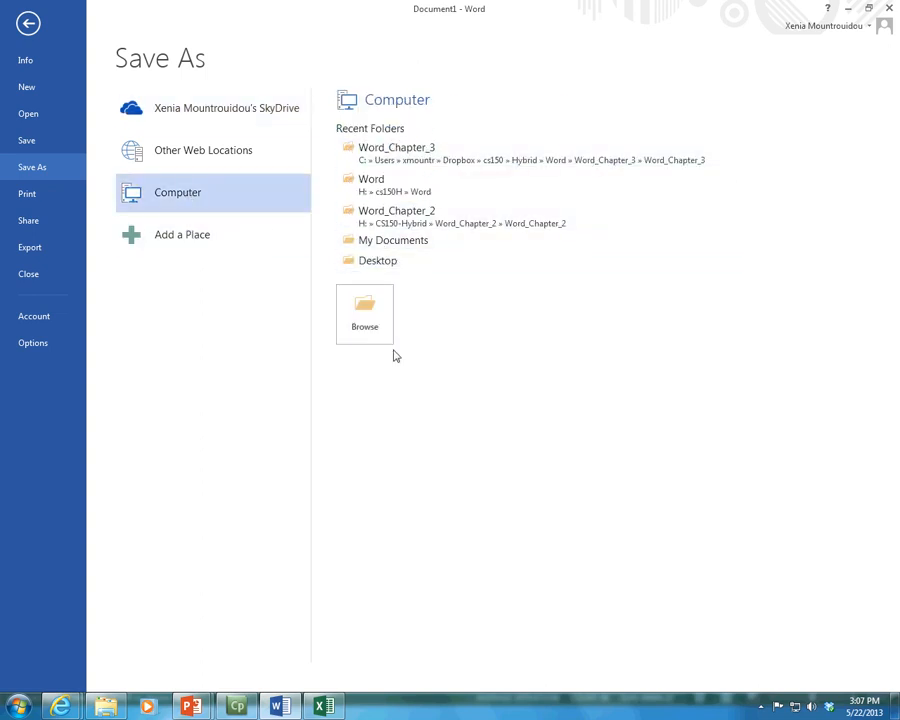
click(377, 222)
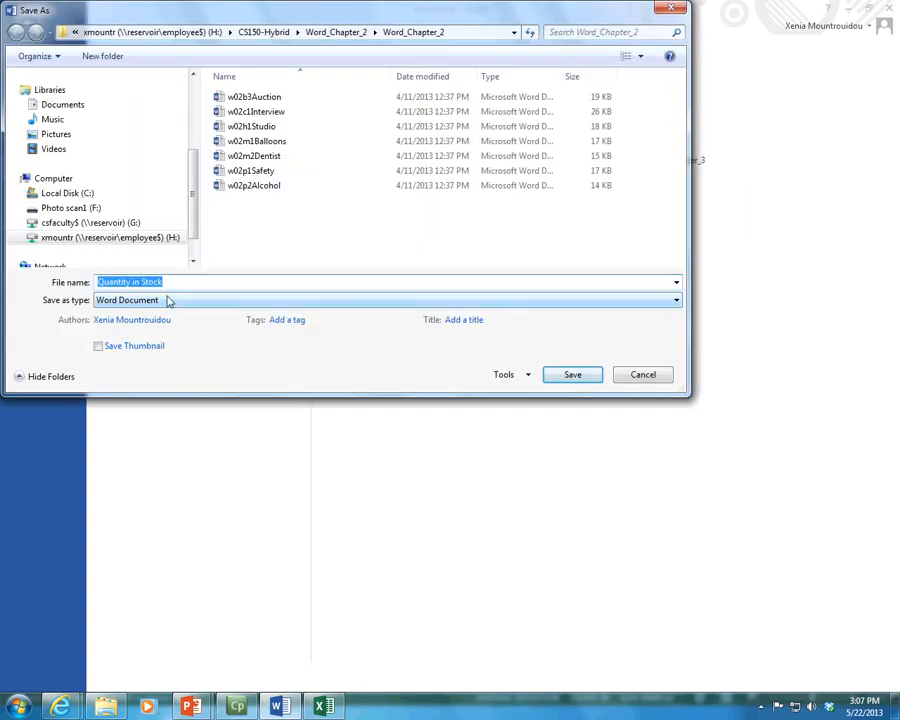
text(Tables)
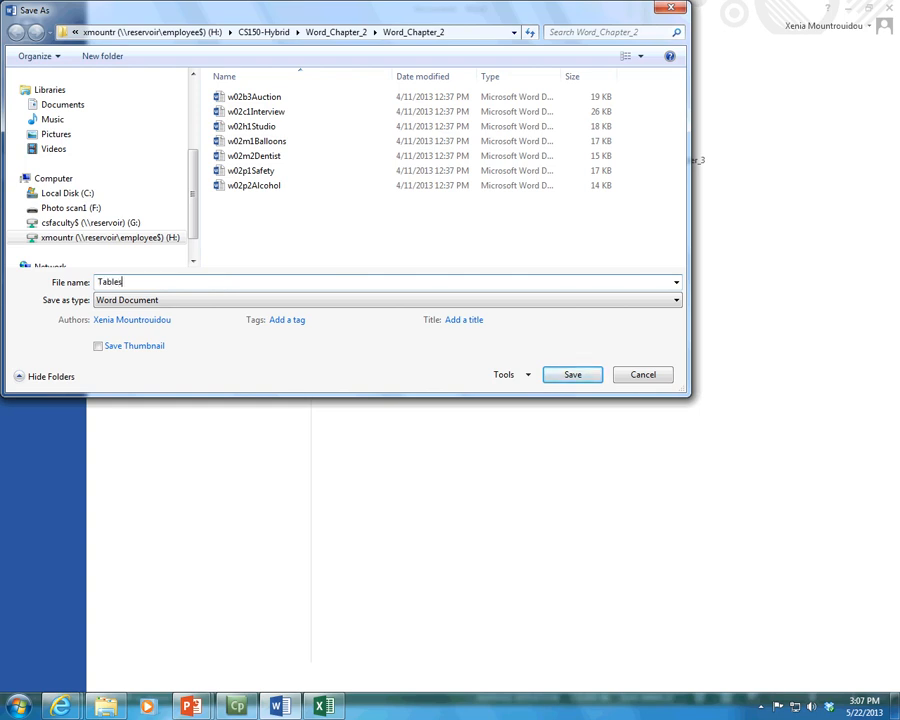
key(Return)
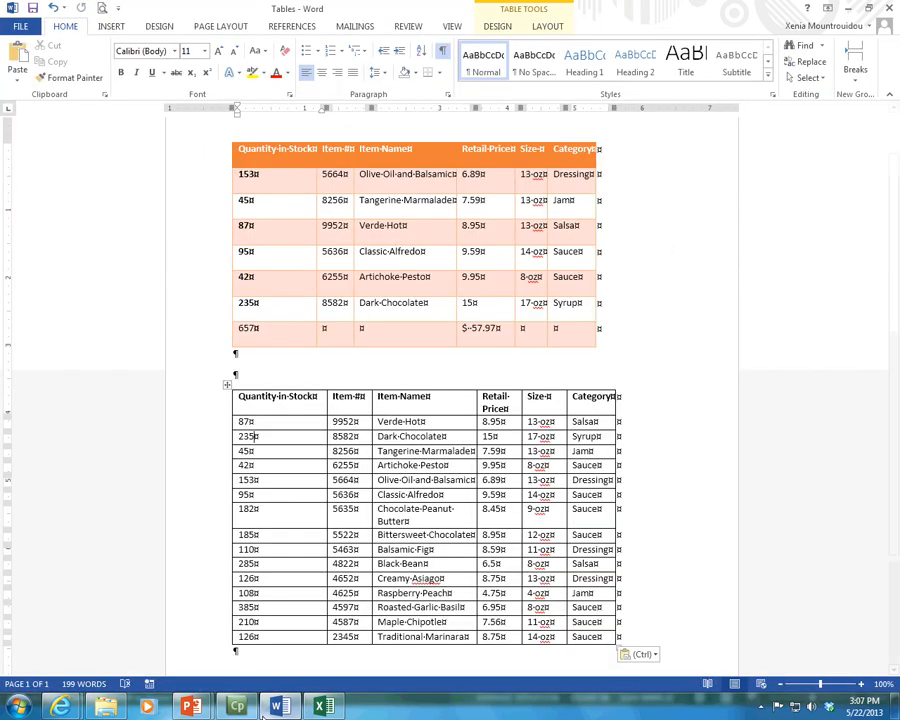